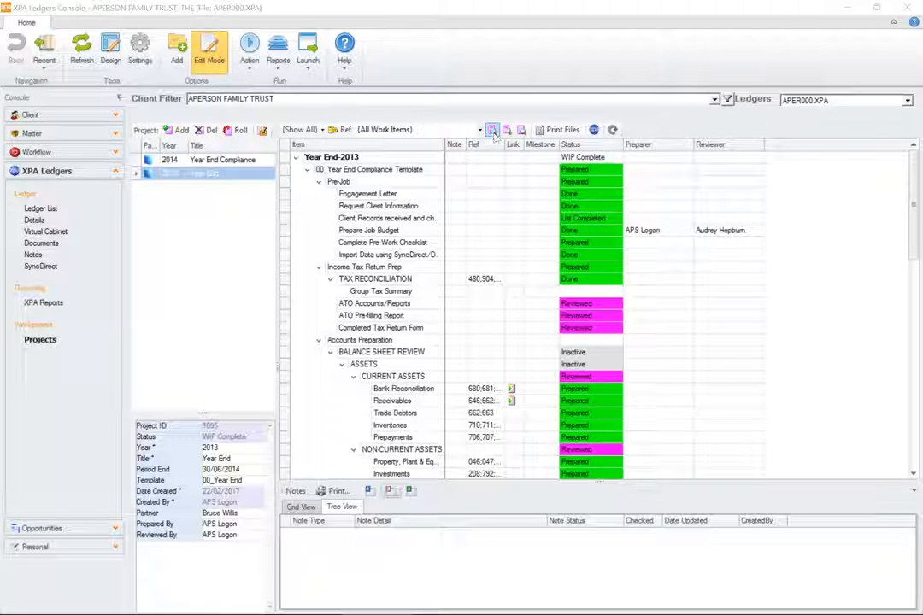
Preview the Full Project Report for the Year End-2013 project and read through its work items, statuses and notes
{"action": "left_click", "coordinate": [493, 131]}
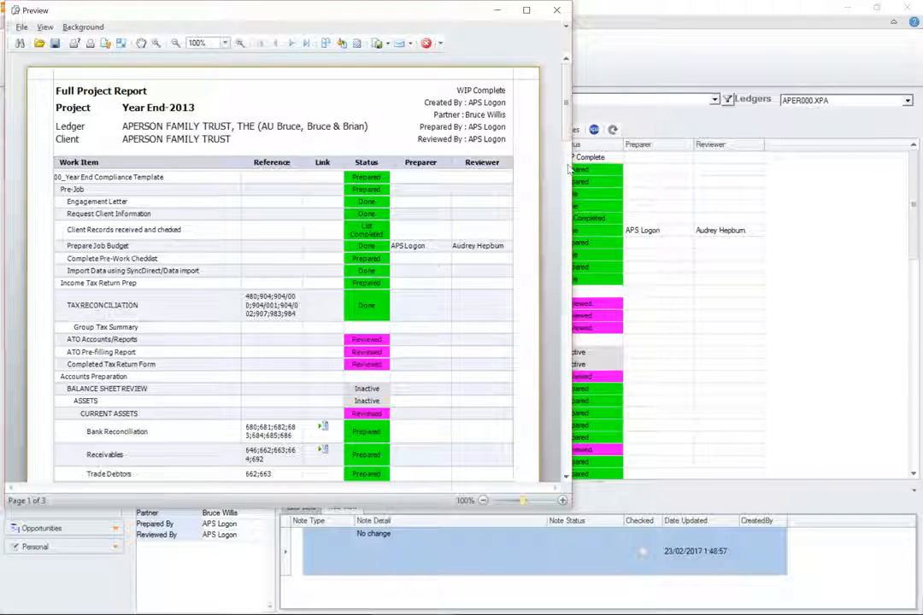
{"action": "scroll", "coordinate": [381, 113], "scroll_direction": "down", "scroll_amount": 10}
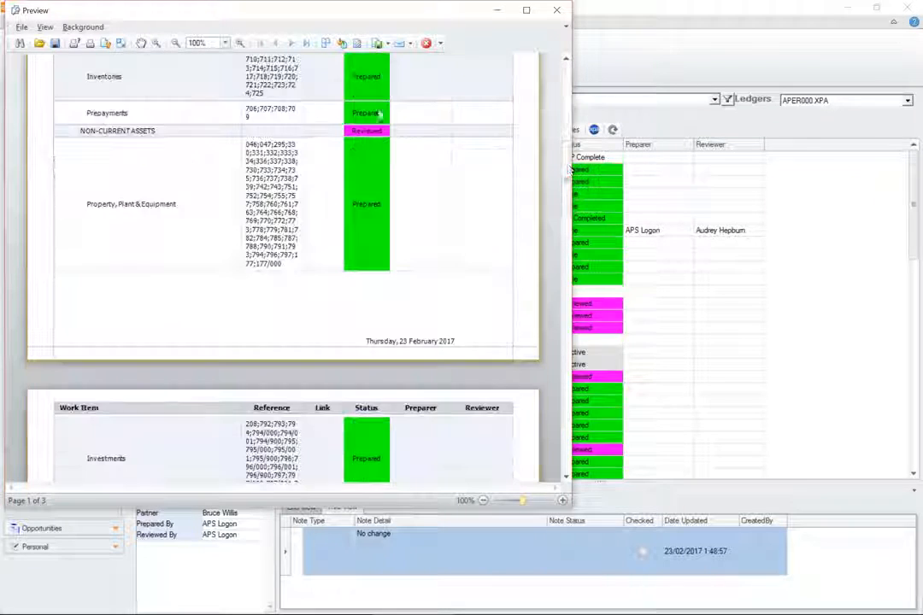
{"action": "scroll", "coordinate": [565, 240], "scroll_direction": "down", "scroll_amount": 5}
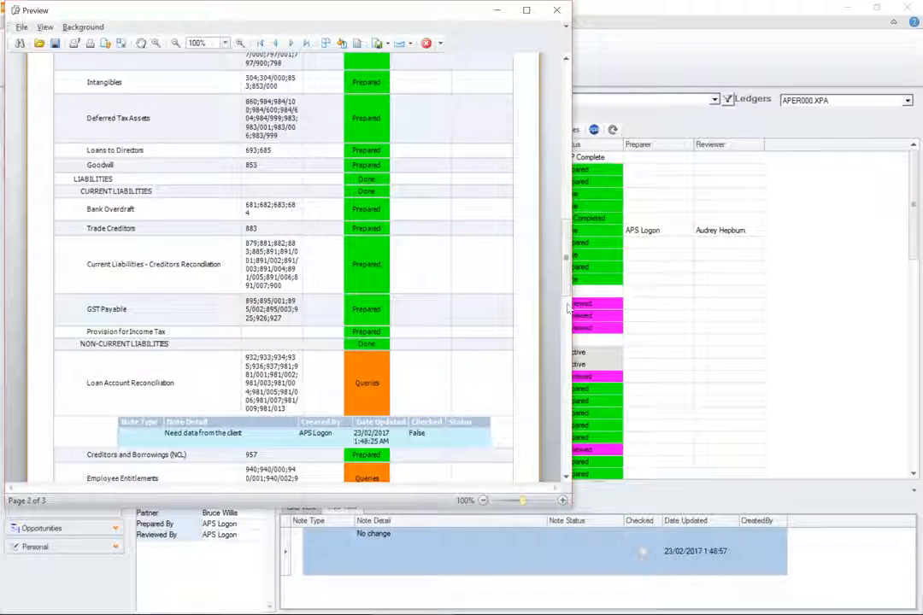
{"action": "scroll", "coordinate": [566, 286], "scroll_direction": "down", "scroll_amount": 5}
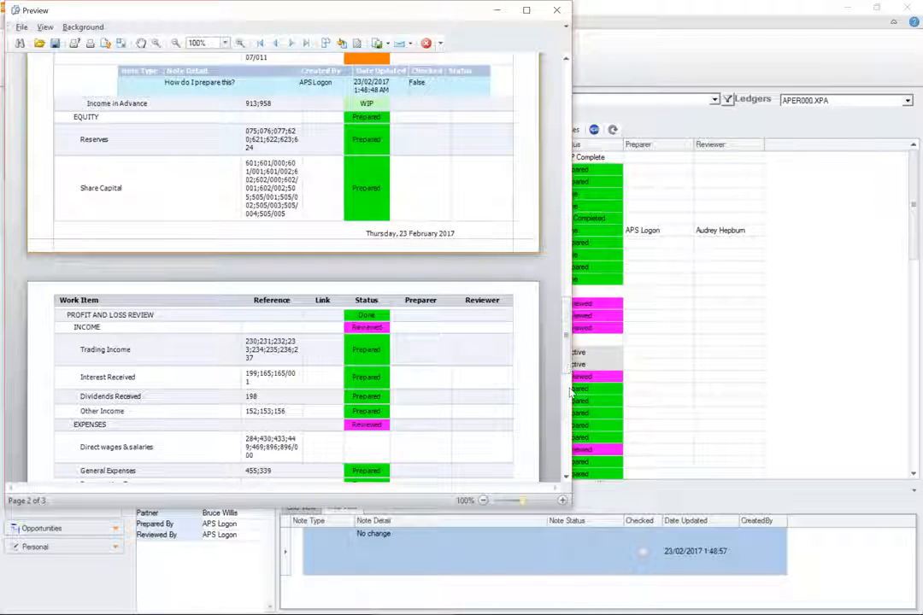
{"action": "scroll", "coordinate": [567, 376], "scroll_direction": "down", "scroll_amount": 5}
{"action": "left_click_drag", "start_coordinate": [571, 392], "coordinate": [564, 70]}
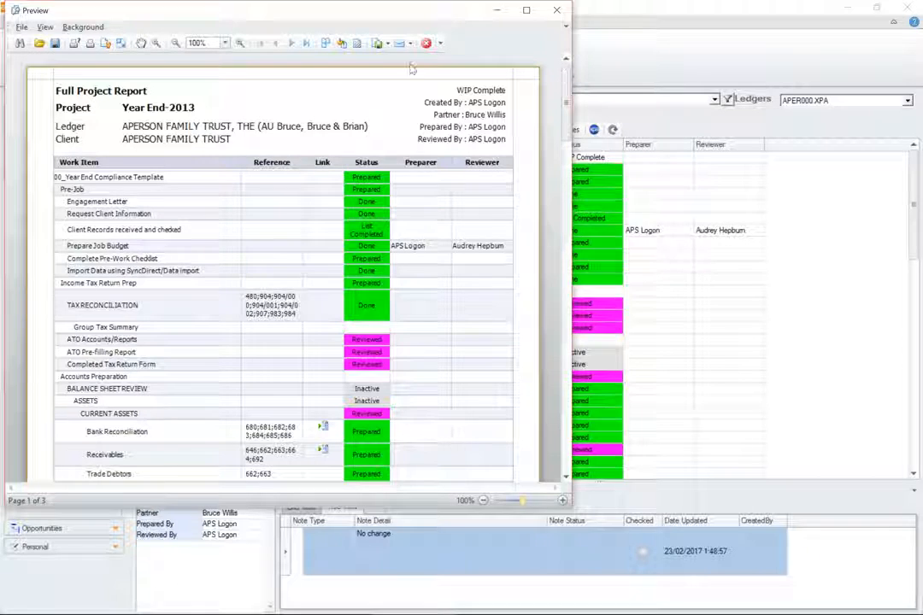
Check the file formats available for exporting and e-mailing the Full Project Report, and close its preview
{"action": "left_click", "coordinate": [387, 43]}
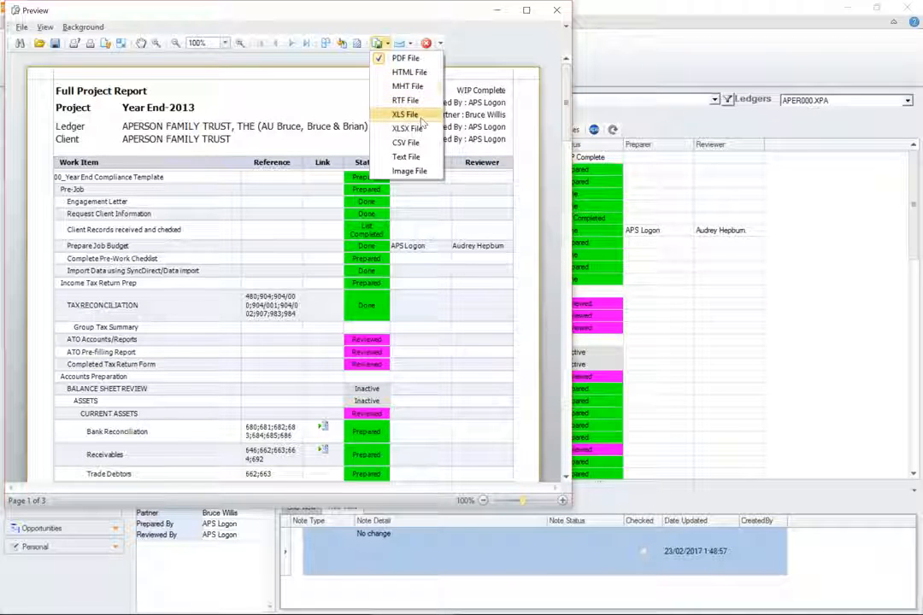
{"action": "left_click", "coordinate": [475, 45]}
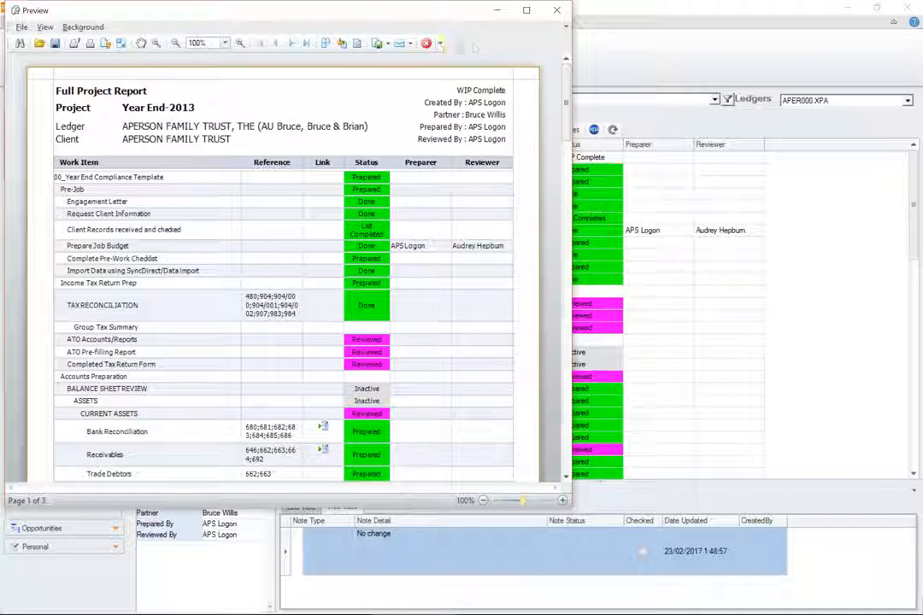
{"action": "left_click", "coordinate": [411, 45]}
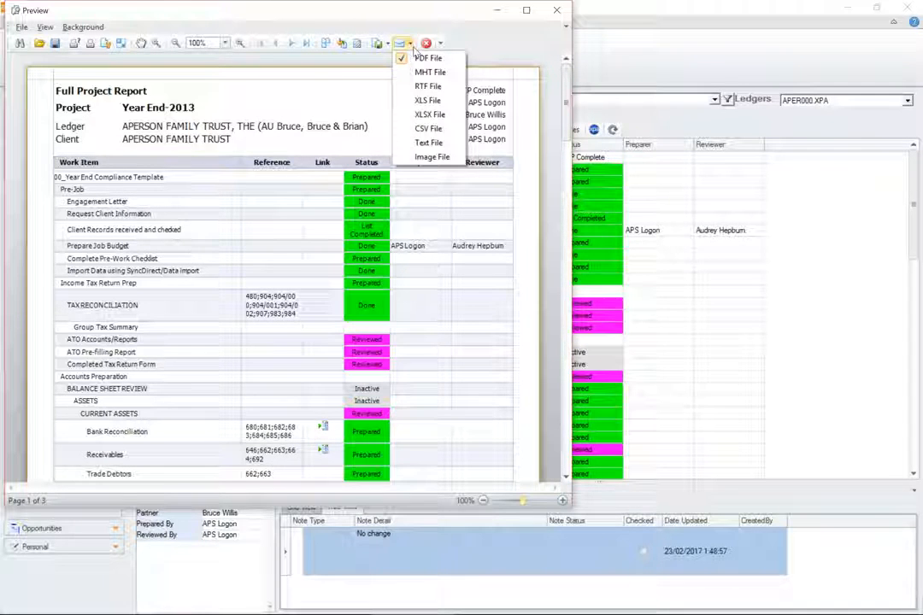
{"action": "left_click", "coordinate": [411, 47]}
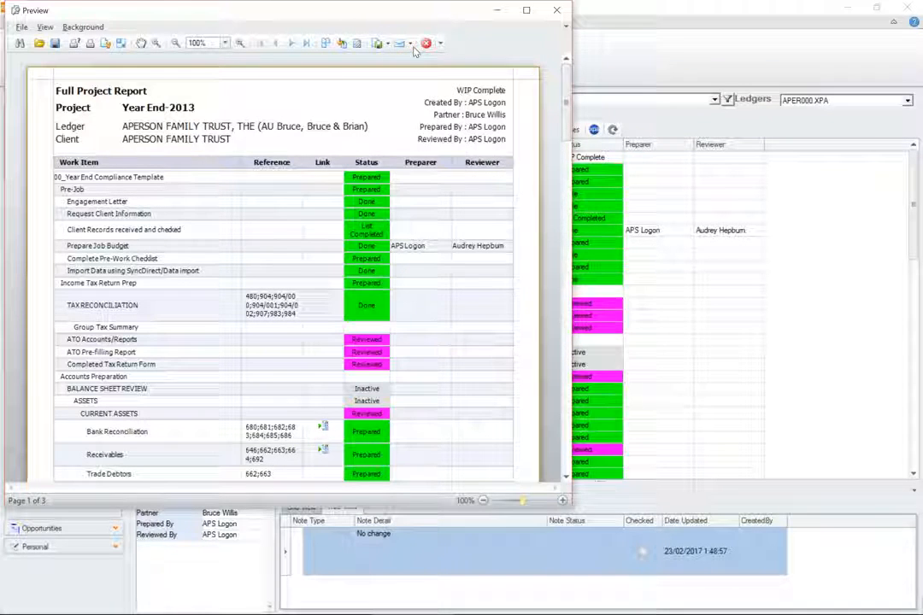
{"action": "left_click", "coordinate": [557, 11]}
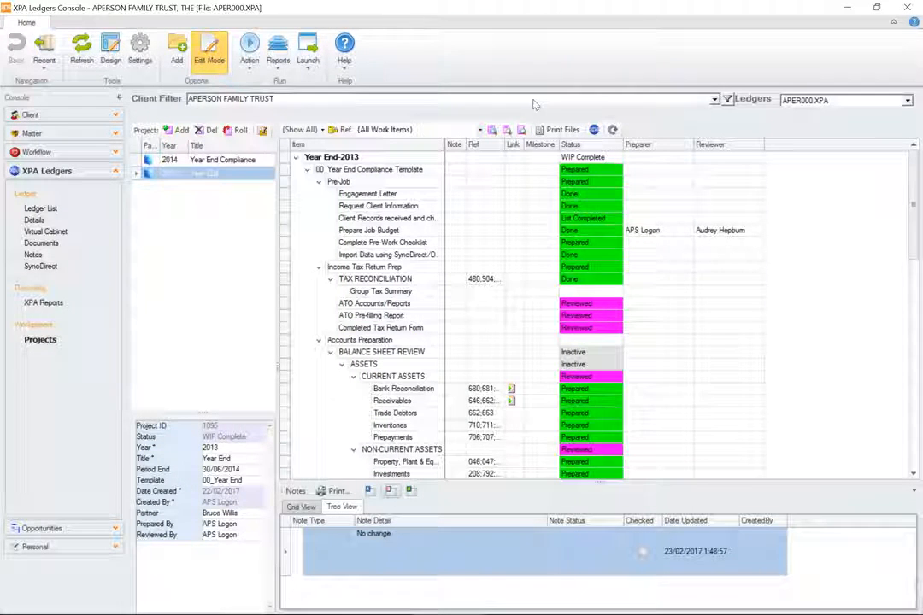
Preview the Project Work Items Report for Year End-2013, look over its contents and close the preview
{"action": "left_click", "coordinate": [507, 129]}
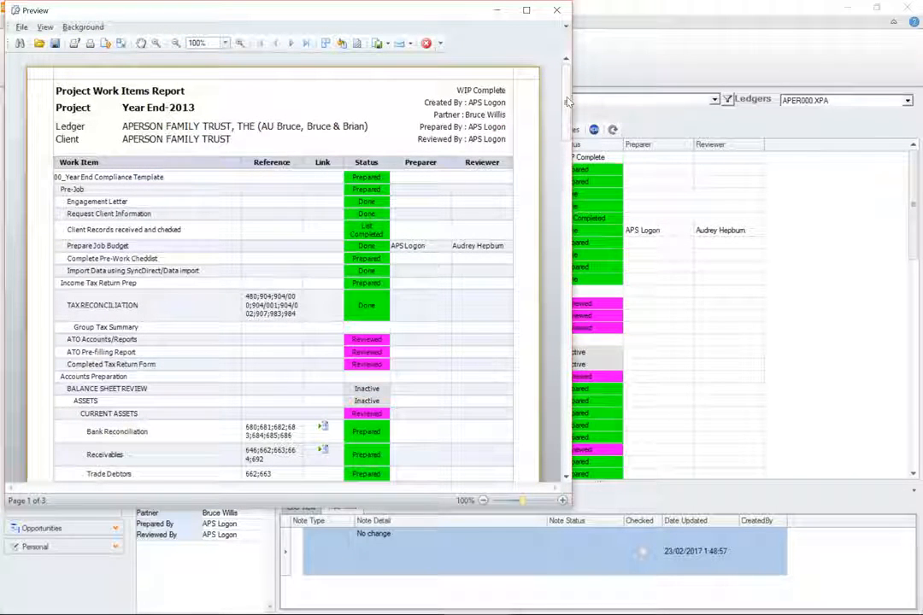
{"action": "left_click_drag", "start_coordinate": [568, 102], "coordinate": [567, 79]}
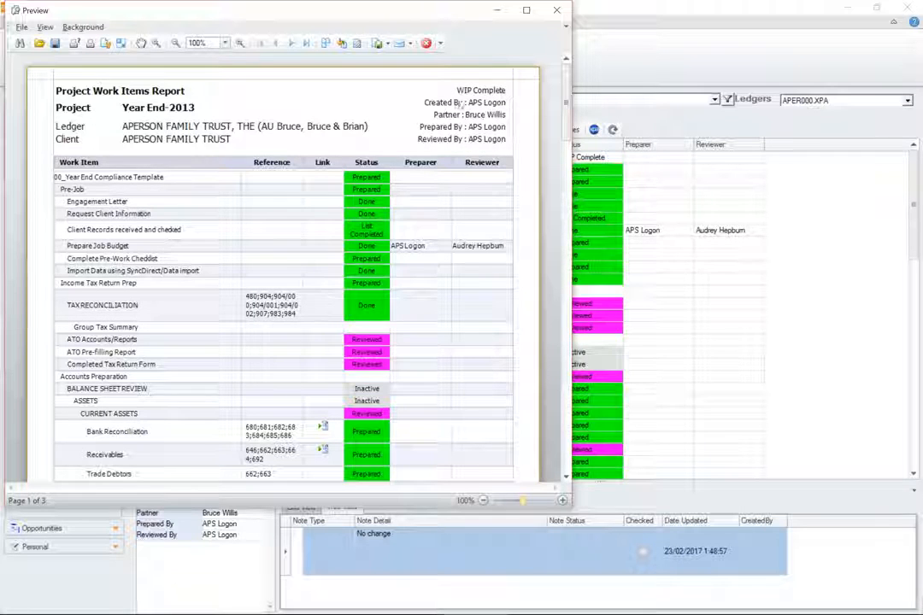
{"action": "left_click", "coordinate": [556, 10]}
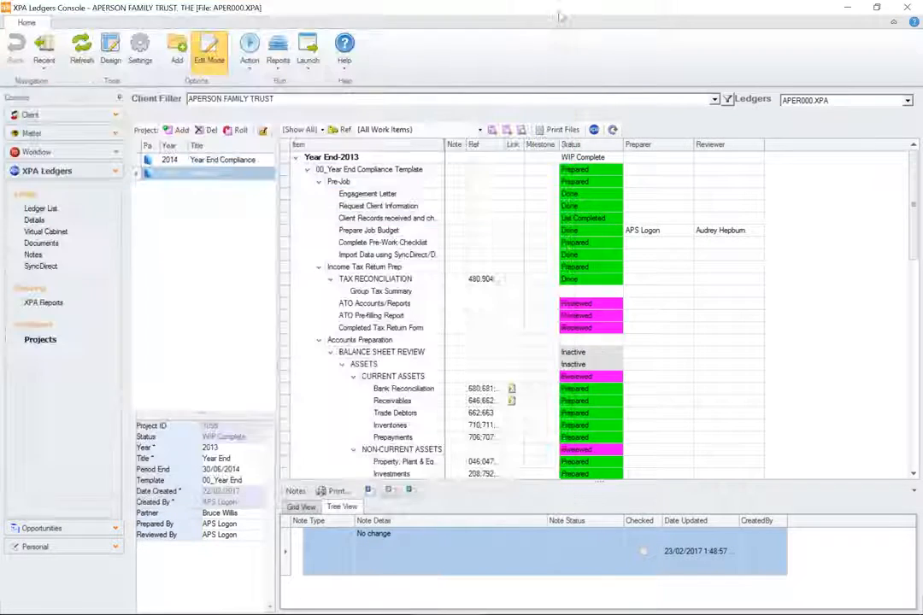
{"action": "left_click", "coordinate": [555, 10]}
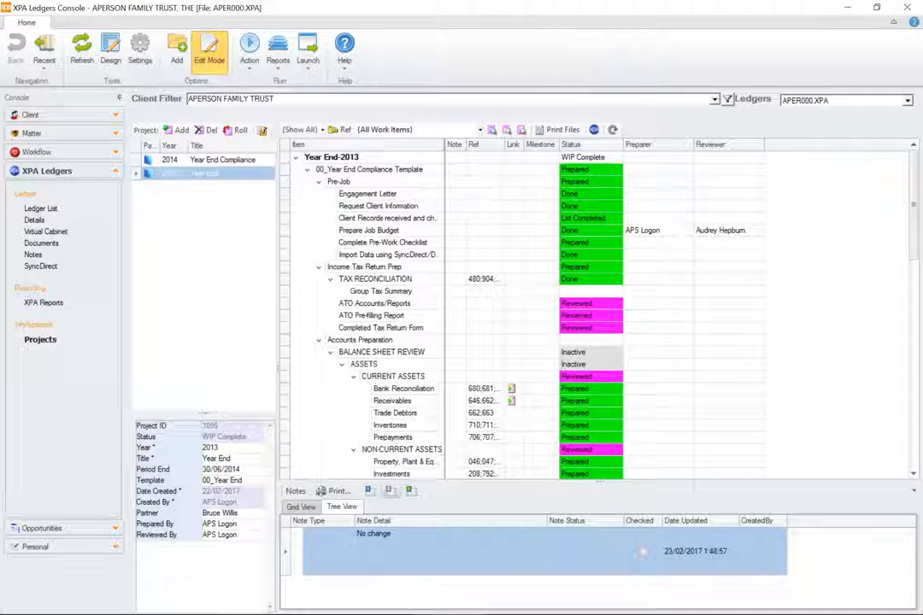
Preview the Project Notes Report, export it to the Desktop as a single XLSX file named rptMainListing, and open the exported file
{"action": "left_click", "coordinate": [522, 130]}
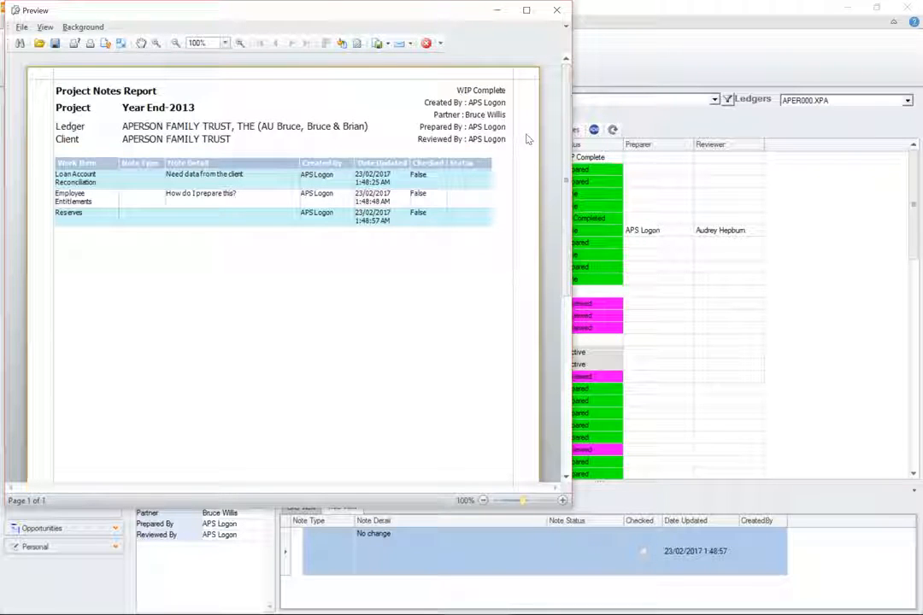
{"action": "left_click", "coordinate": [387, 43]}
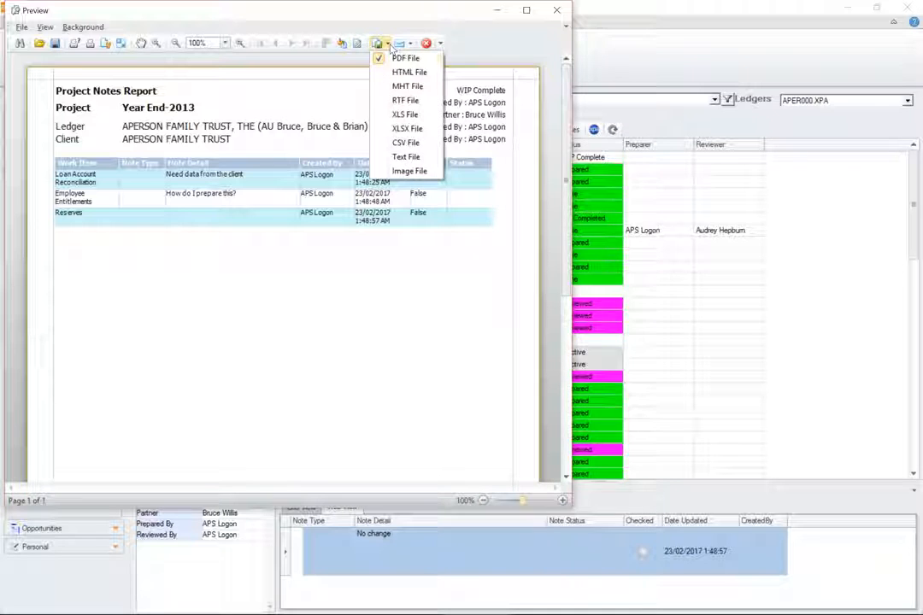
{"action": "left_click", "coordinate": [413, 128]}
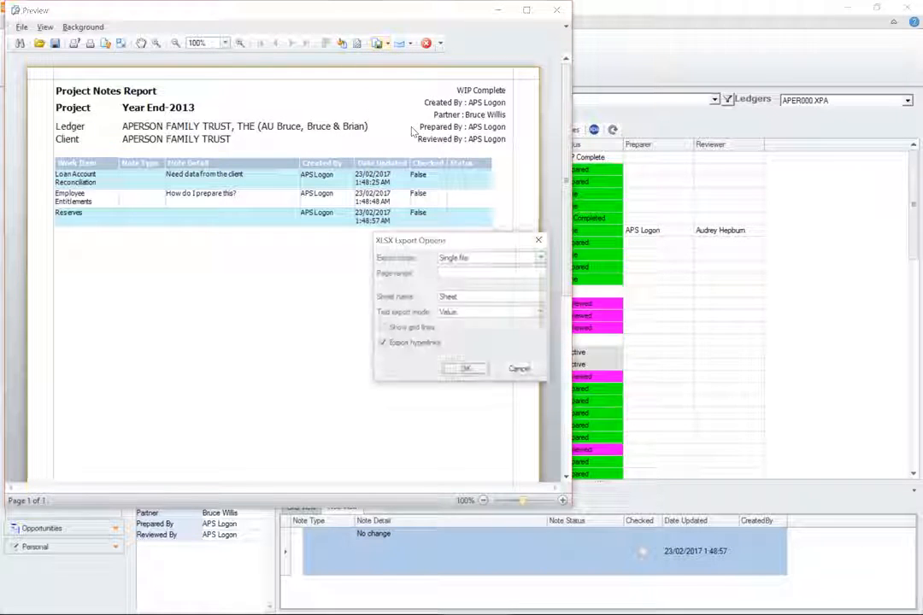
{"action": "left_click", "coordinate": [466, 369]}
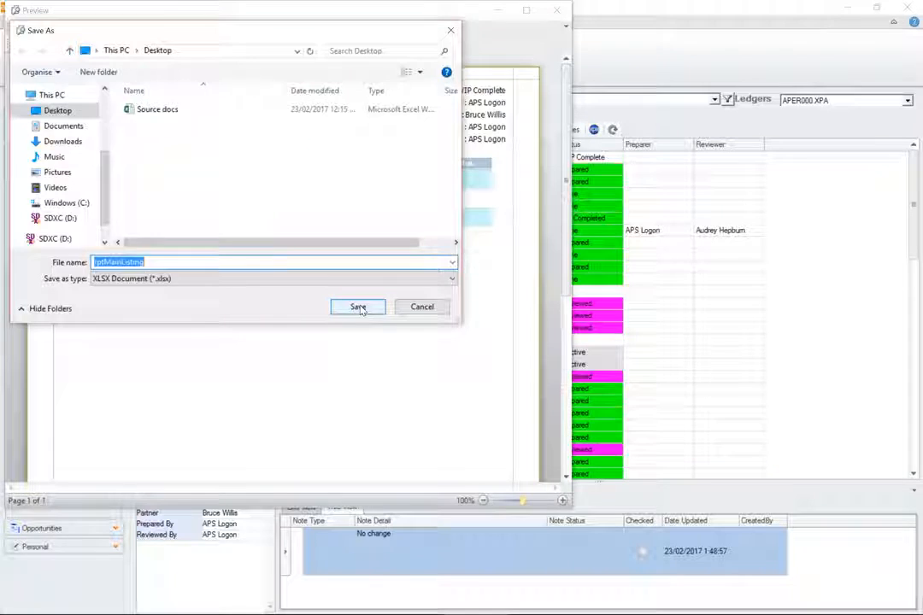
{"action": "left_click", "coordinate": [358, 307]}
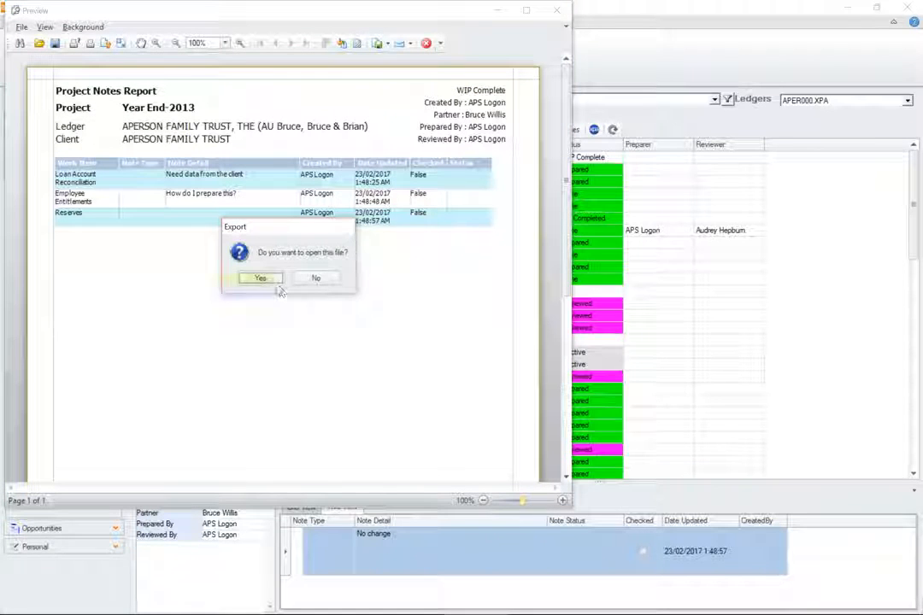
{"action": "left_click", "coordinate": [276, 283]}
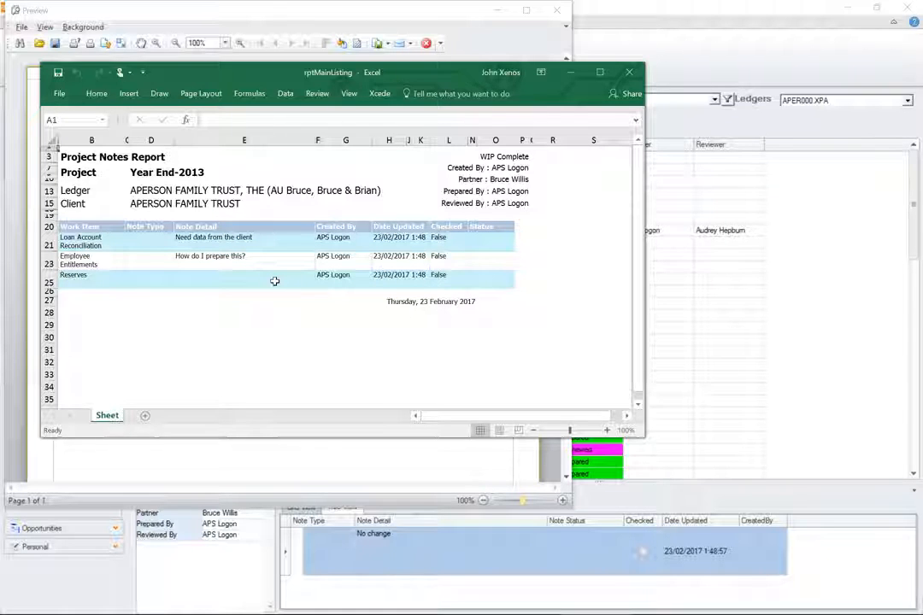
Close the open workbooks, saving the changes to the XPA WM Workpapers file, and close the Project Notes Report preview
{"action": "left_click", "coordinate": [627, 76]}
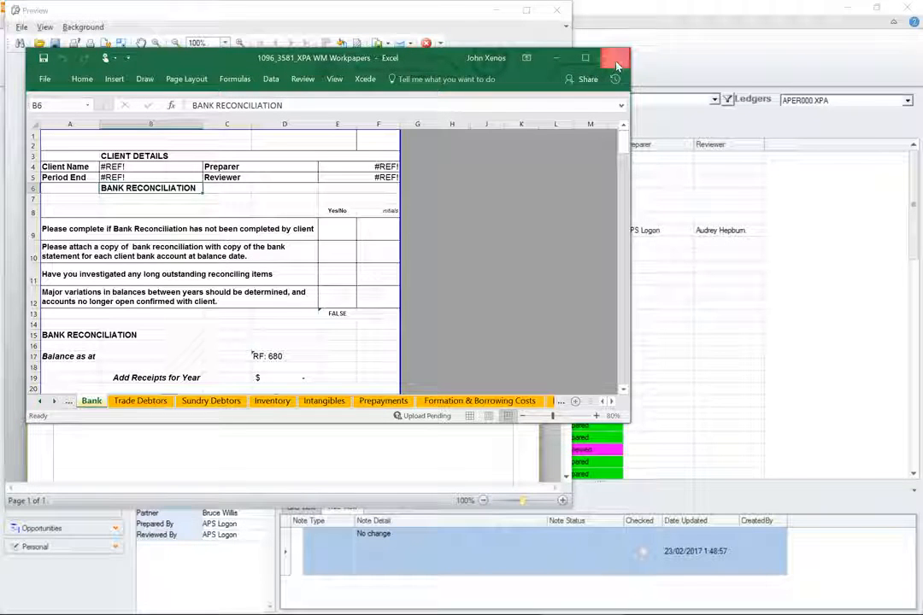
{"action": "left_click", "coordinate": [615, 59]}
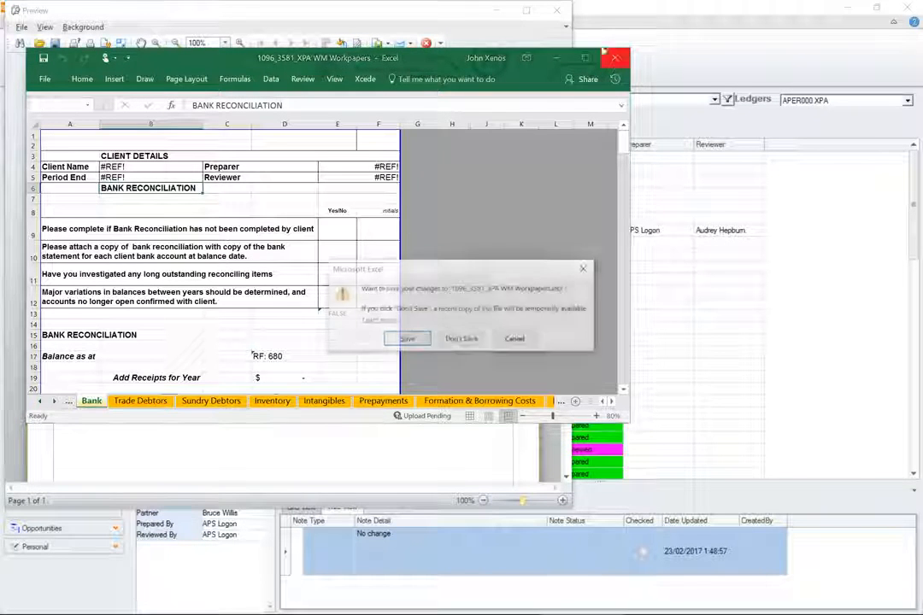
{"action": "left_click", "coordinate": [407, 339]}
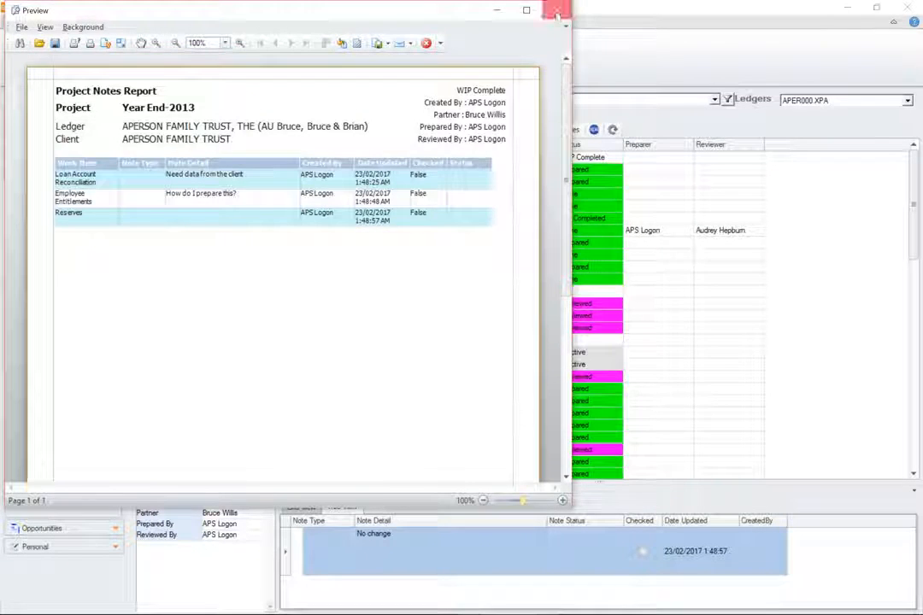
{"action": "left_click", "coordinate": [558, 9]}
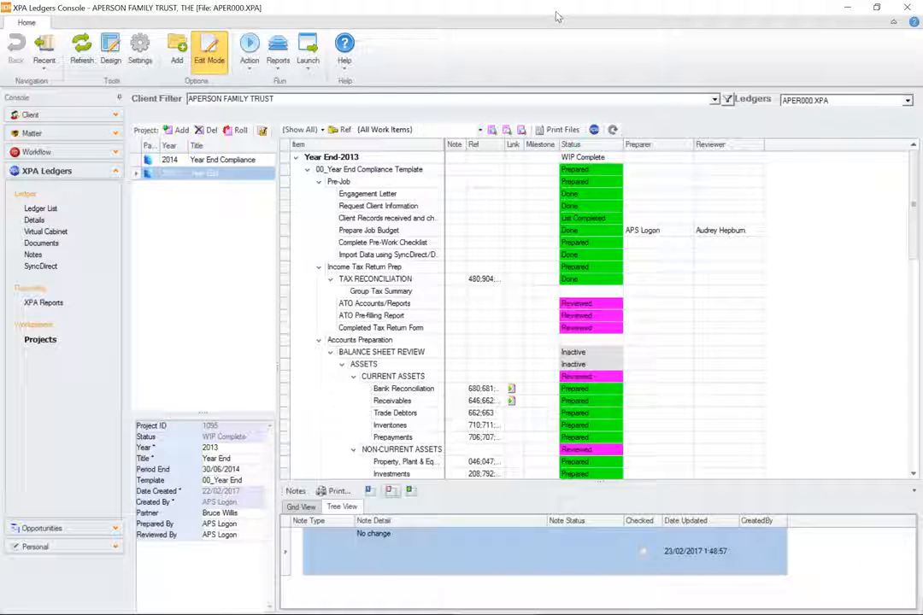
Switch to Advance Applications, open Project Lists under Workpaper Management, and delete the filter for work item titles containing "engagement"
{"action": "key", "text": "alt+Tab"}
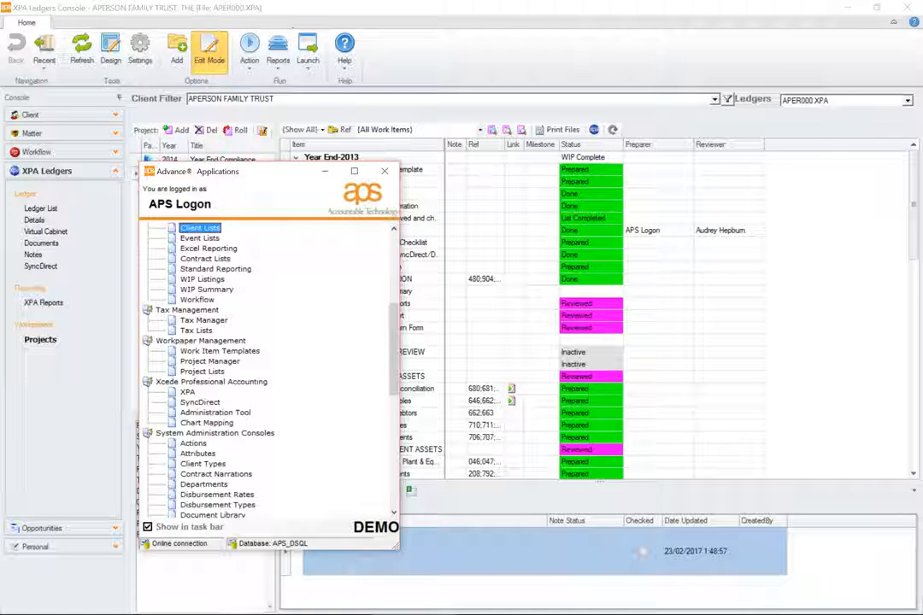
{"action": "double_click", "coordinate": [203, 373]}
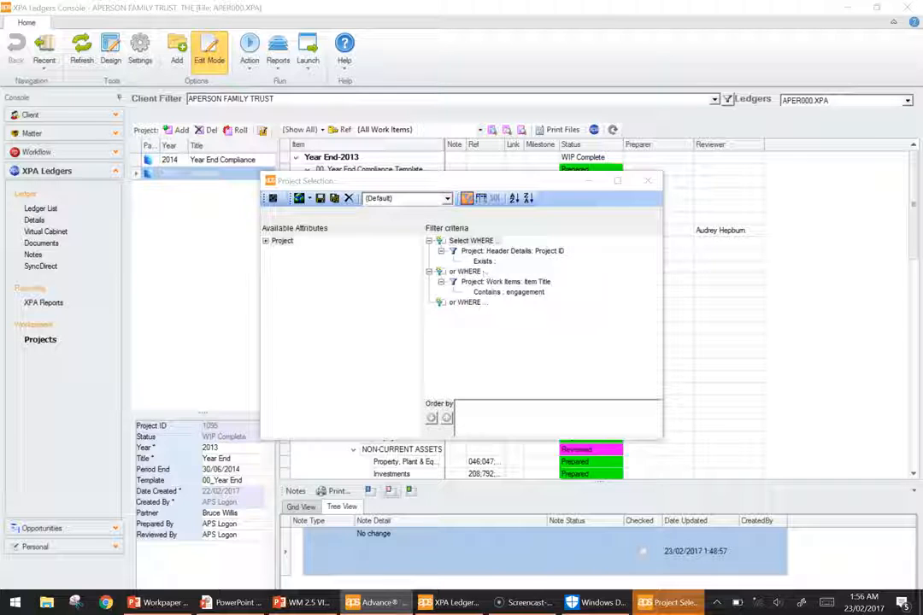
{"action": "left_click", "coordinate": [507, 281]}
{"action": "key", "text": "Delete"}
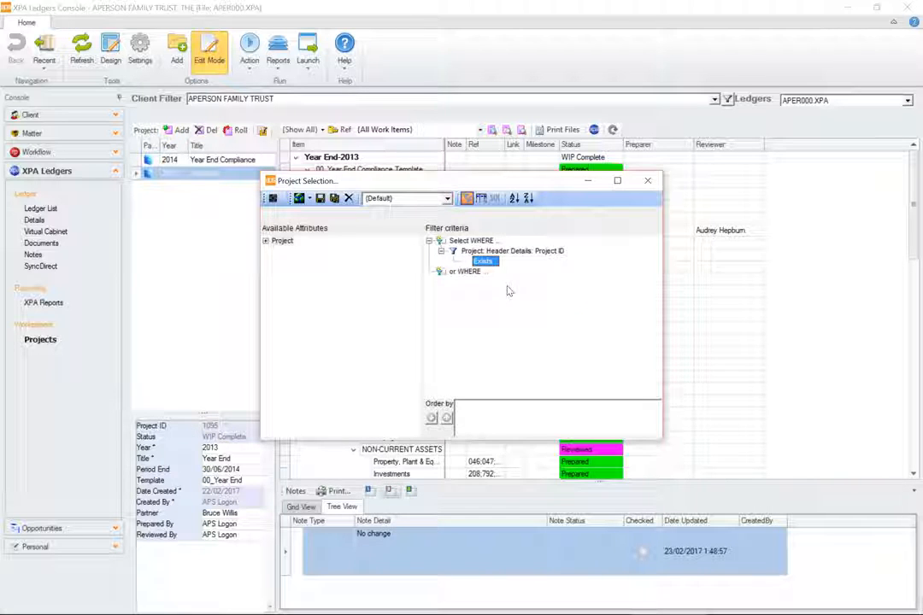
Add a filter on the work items' MasterStep Status with the condition Is Suspended
{"action": "left_click", "coordinate": [265, 241]}
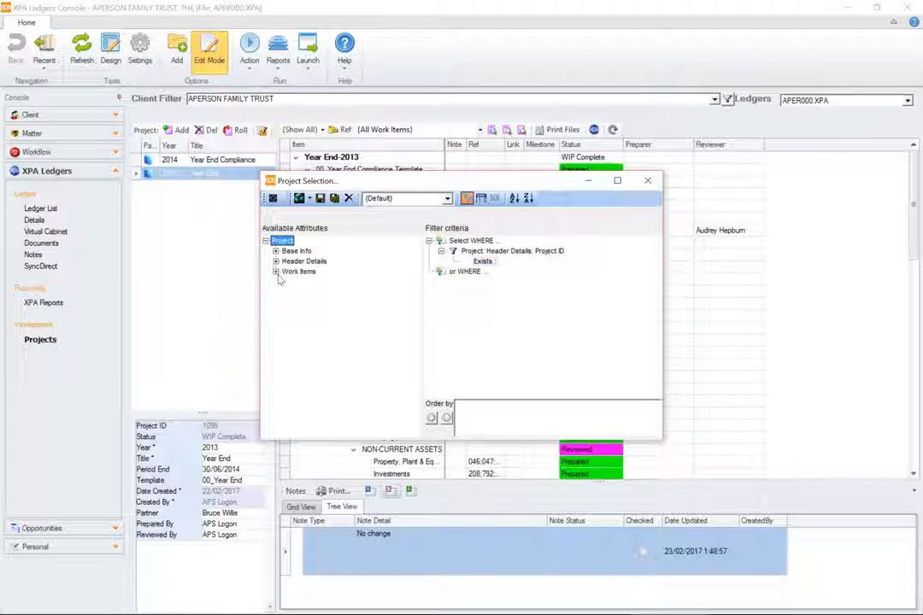
{"action": "left_click", "coordinate": [276, 272]}
{"action": "double_click", "coordinate": [328, 303]}
{"action": "double_click", "coordinate": [366, 214]}
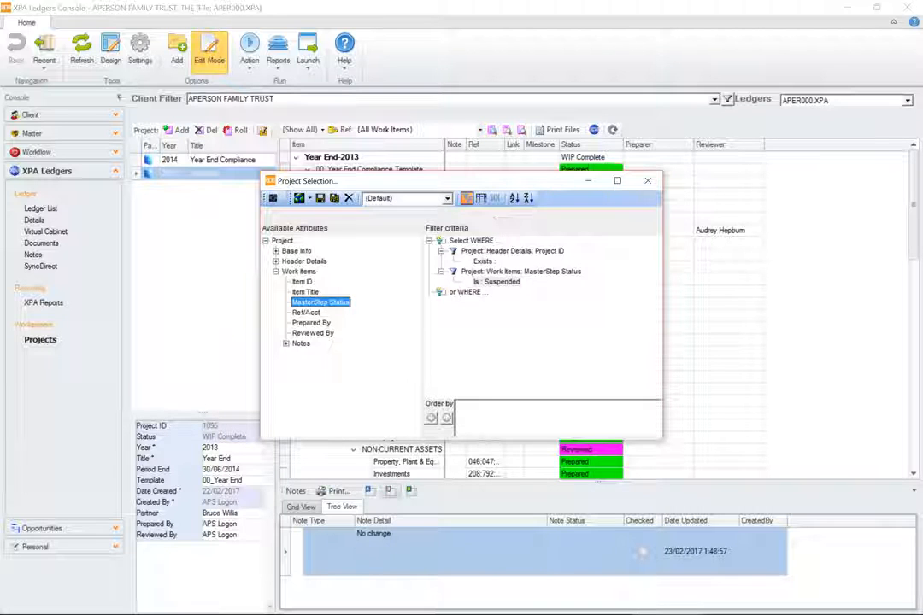
Remove the MasterStep Status and Item ID work item fields from the list's output fields
{"action": "left_click", "coordinate": [481, 199]}
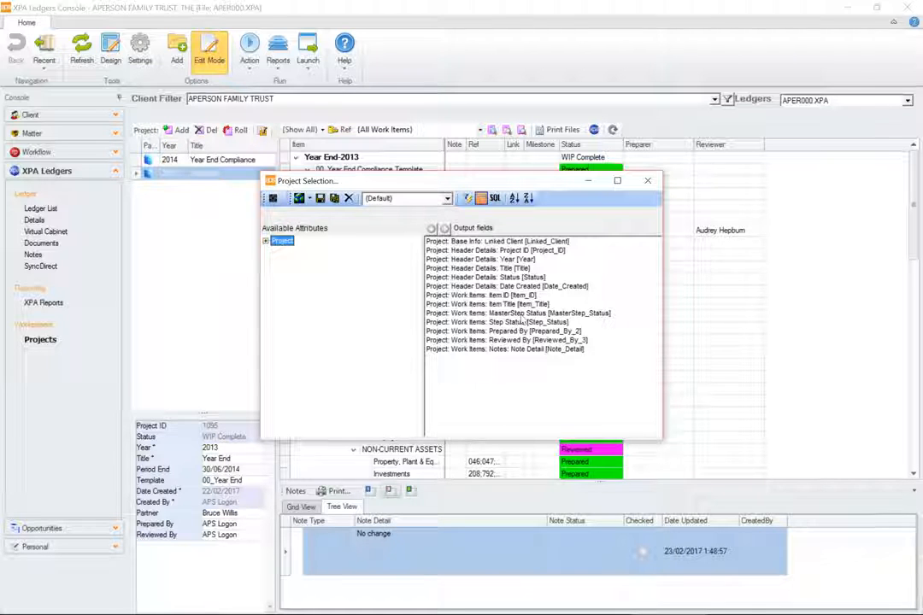
{"action": "left_click", "coordinate": [522, 313]}
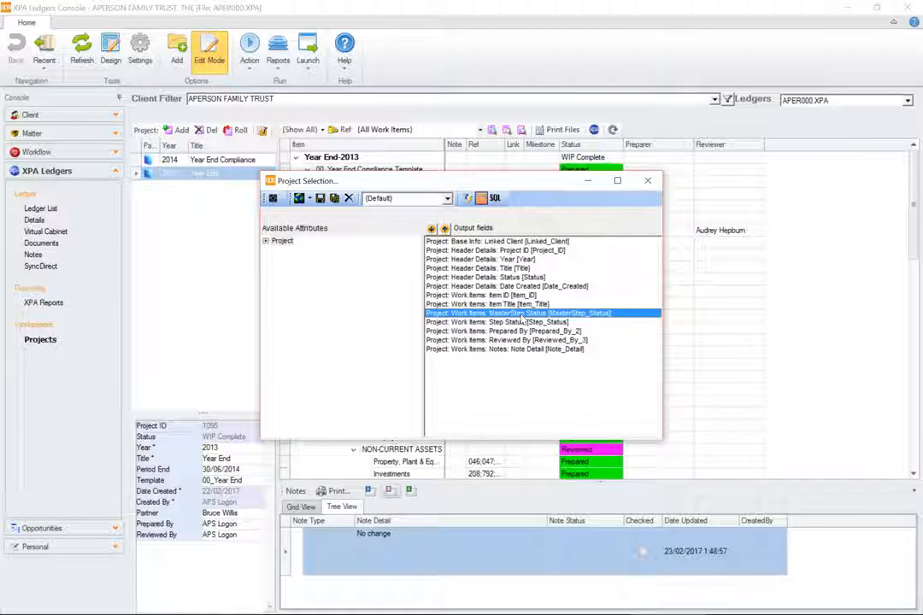
{"action": "key", "text": "Delete"}
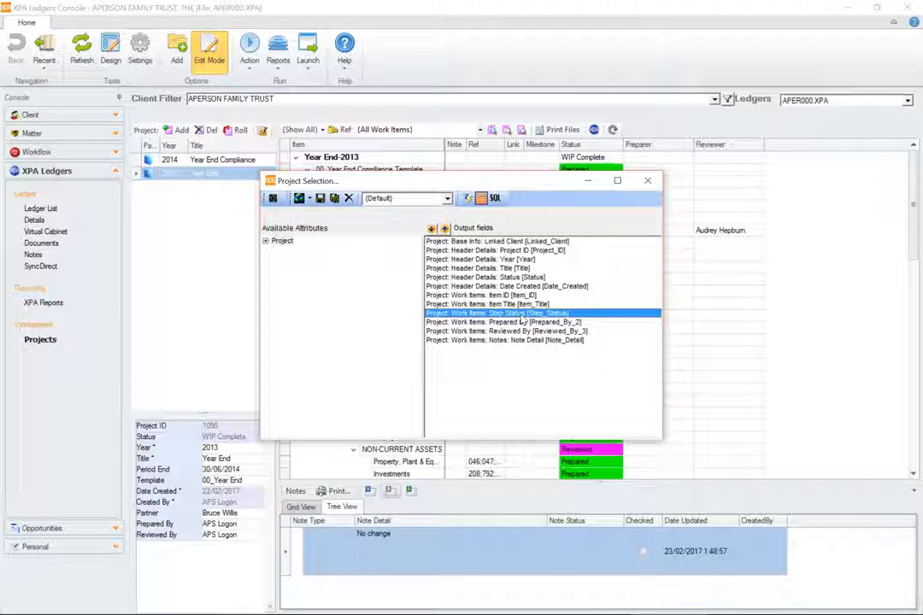
{"action": "left_click", "coordinate": [493, 296]}
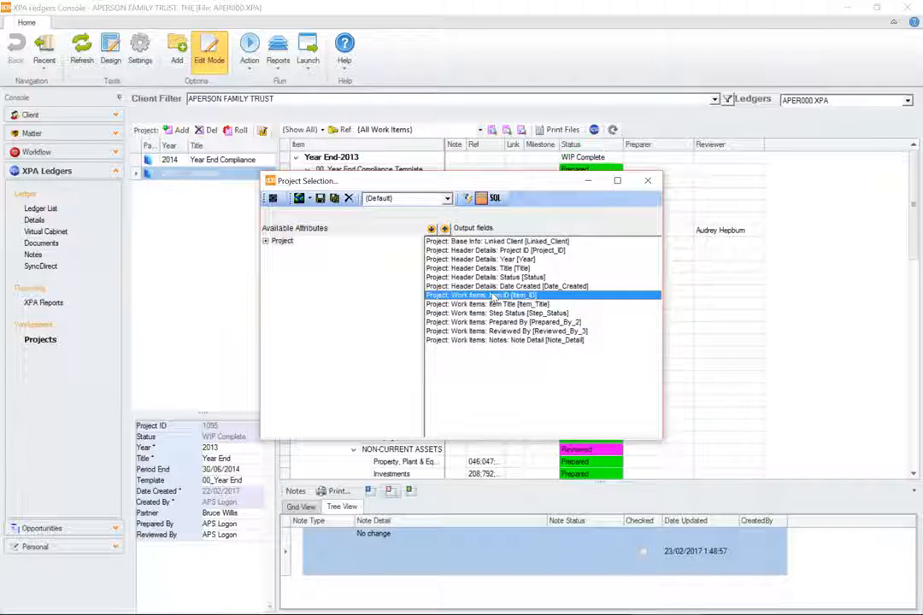
{"action": "key", "text": "Delete"}
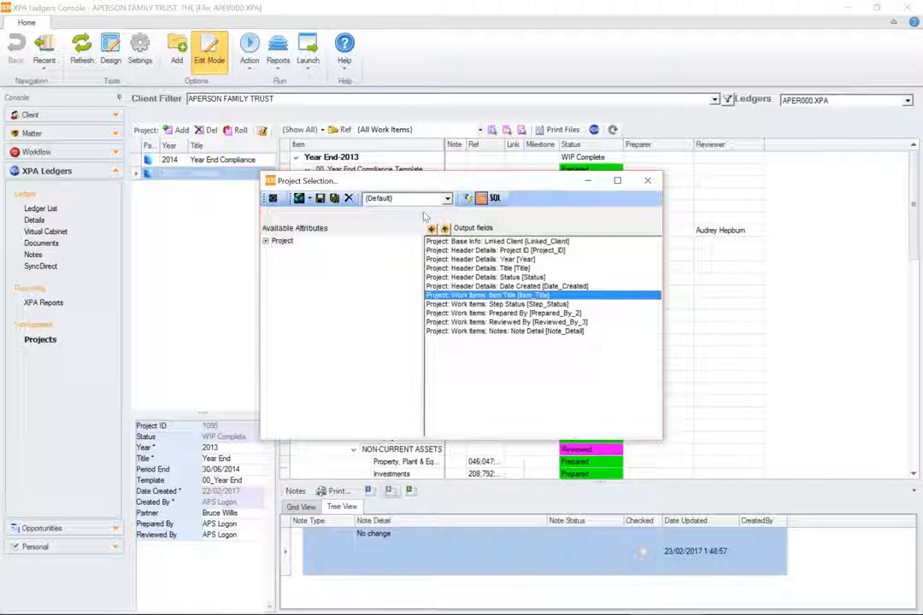
Save the project list as a new public list named Outstanding Work Items and check the saved lists available
{"action": "left_click", "coordinate": [342, 199]}
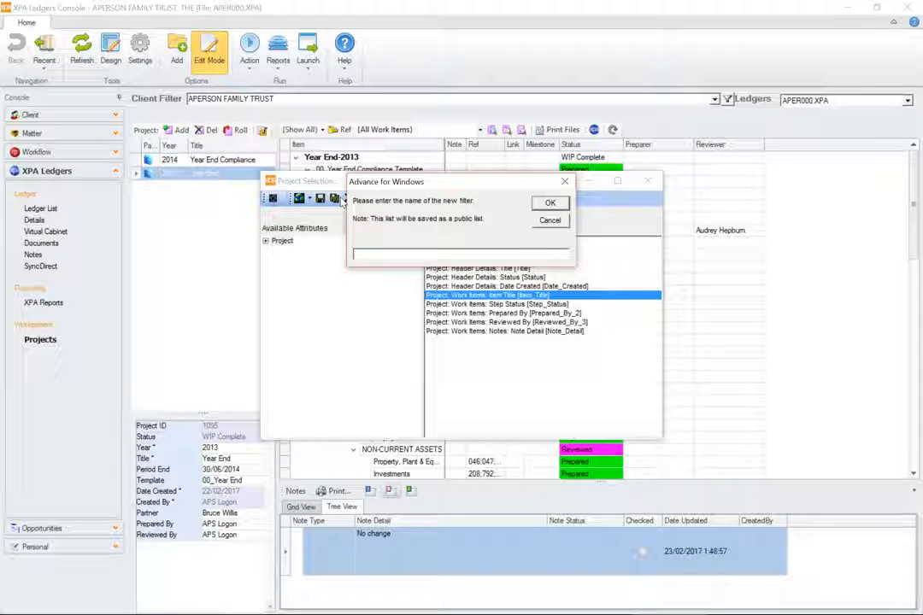
{"action": "type", "text": "Outstanding Work Items"}
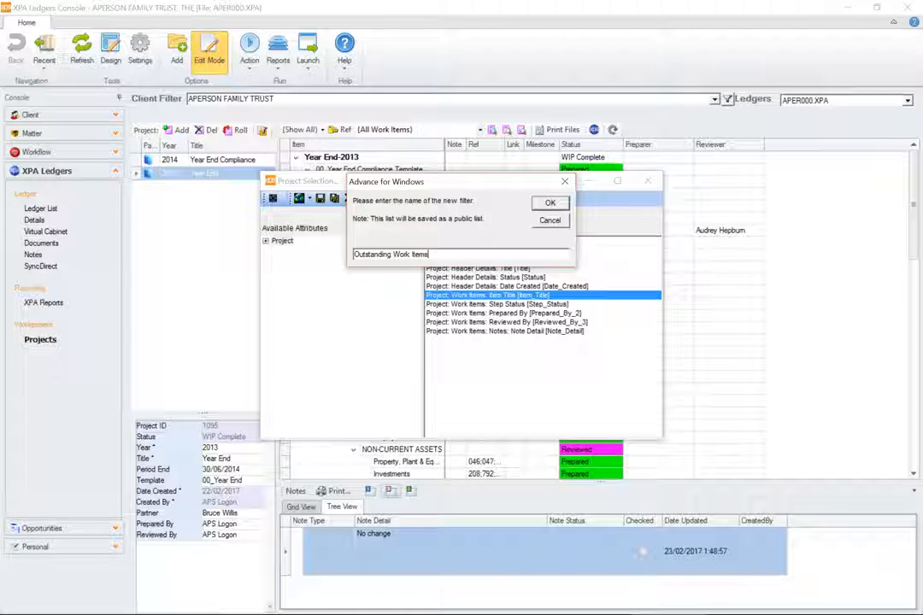
{"action": "left_click", "coordinate": [549, 203]}
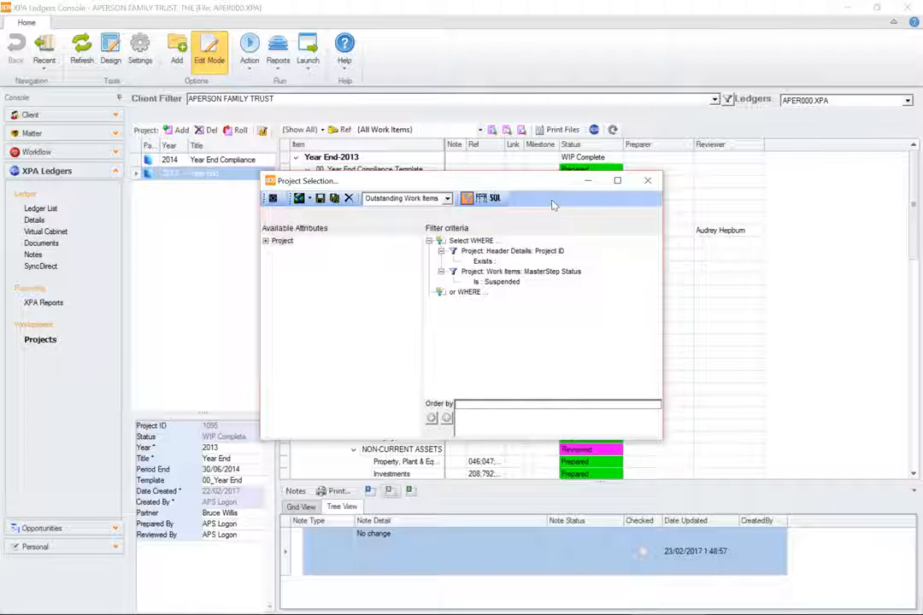
{"action": "left_click", "coordinate": [309, 200]}
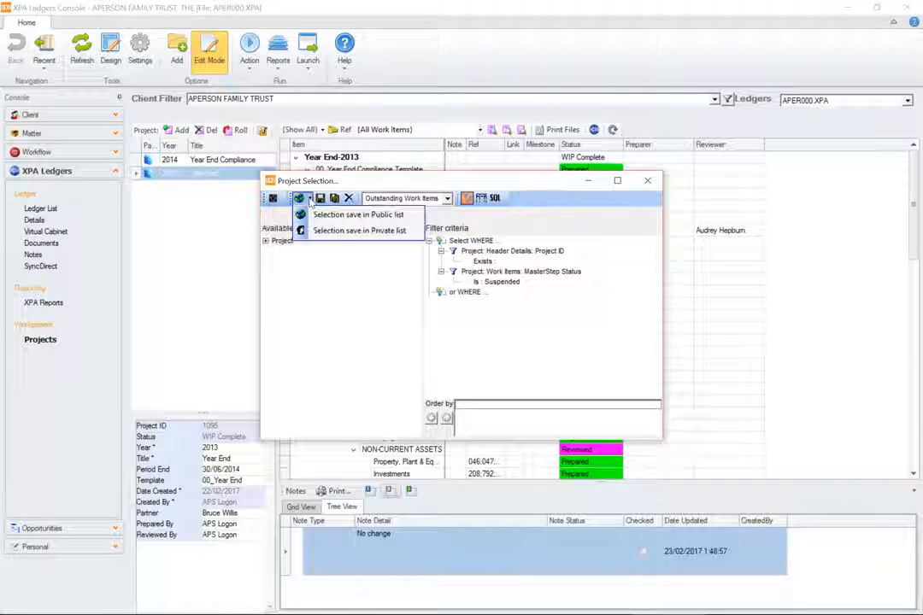
{"action": "left_click", "coordinate": [341, 231]}
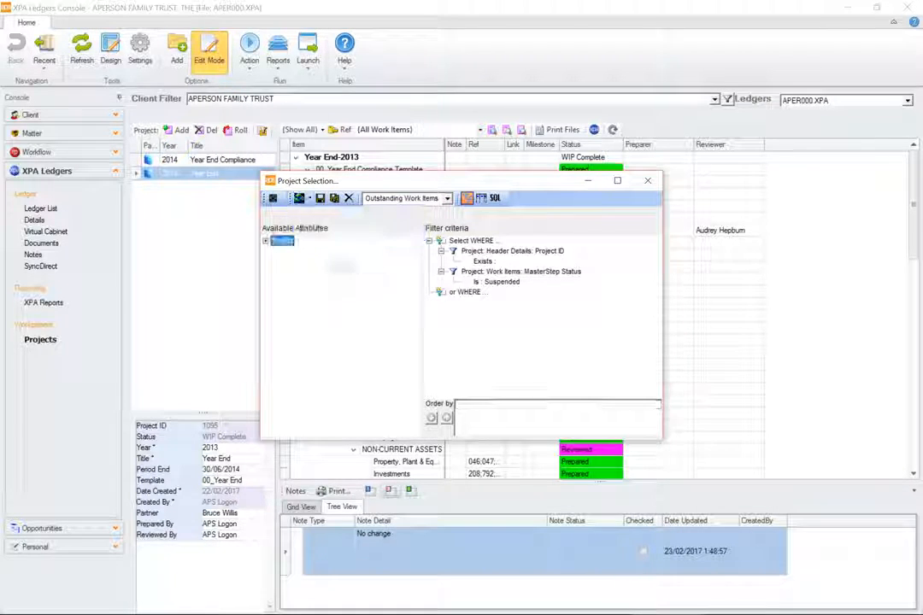
{"action": "left_click", "coordinate": [427, 198]}
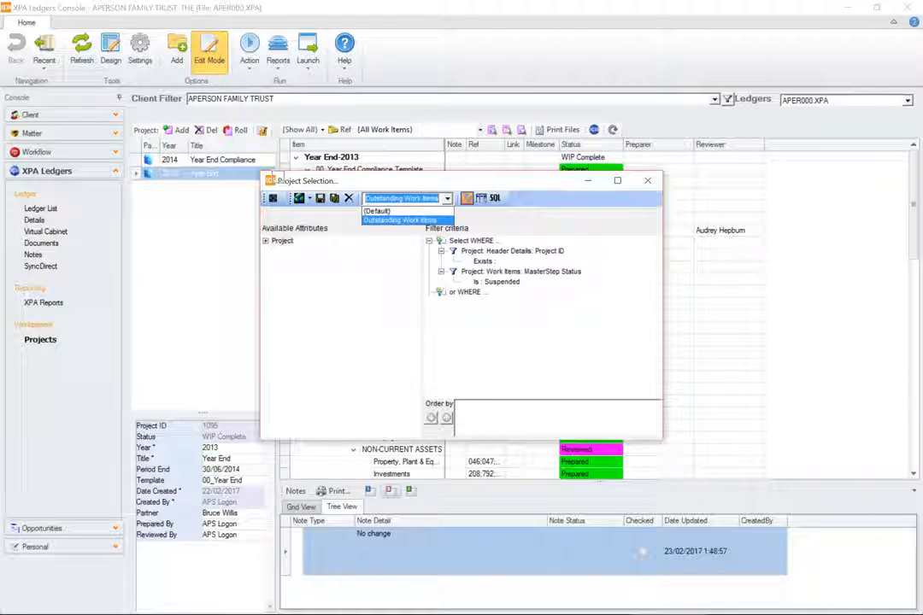
{"action": "left_click", "coordinate": [418, 270]}
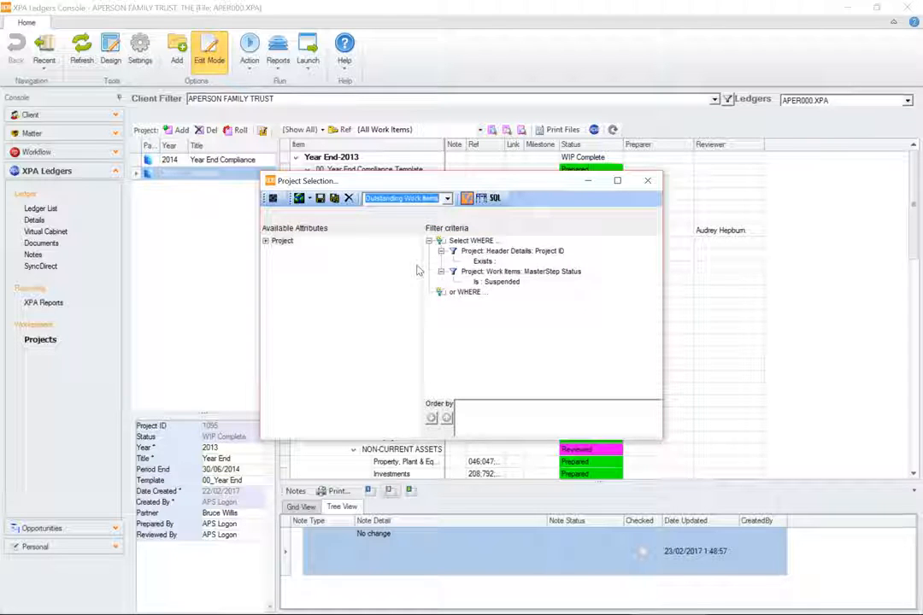
Run the Outstanding Work Items list and examine its result columns through to the note details in a maximized window
{"action": "left_click", "coordinate": [273, 199]}
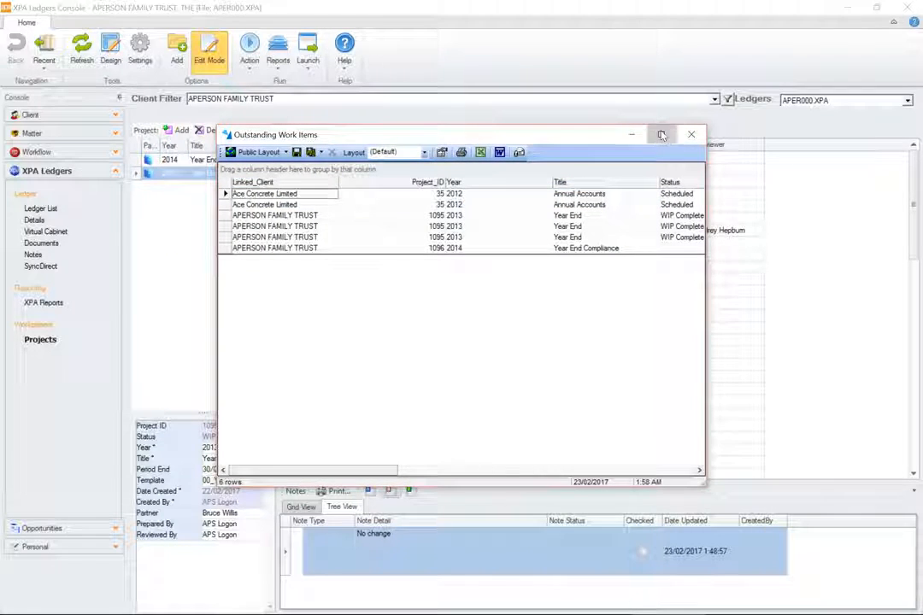
{"action": "left_click", "coordinate": [661, 135]}
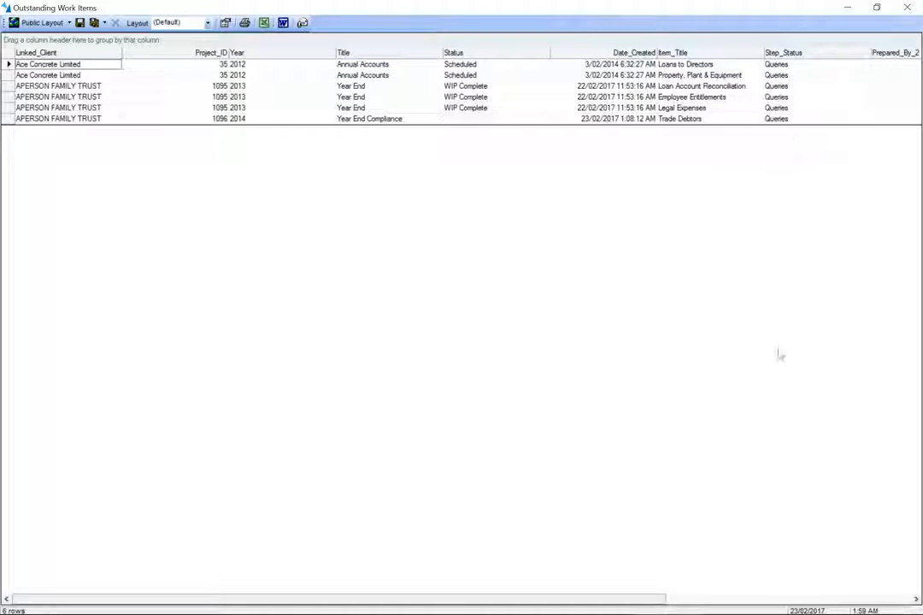
{"action": "left_click", "coordinate": [695, 600]}
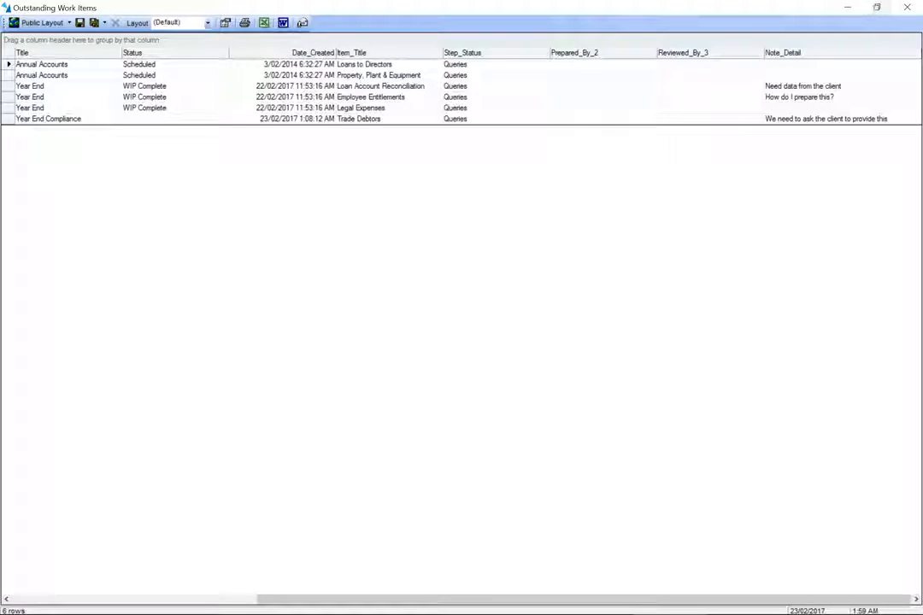
Export the list results to Excel for viewing, discard the workbook without saving, and close the results
{"action": "left_click", "coordinate": [266, 24]}
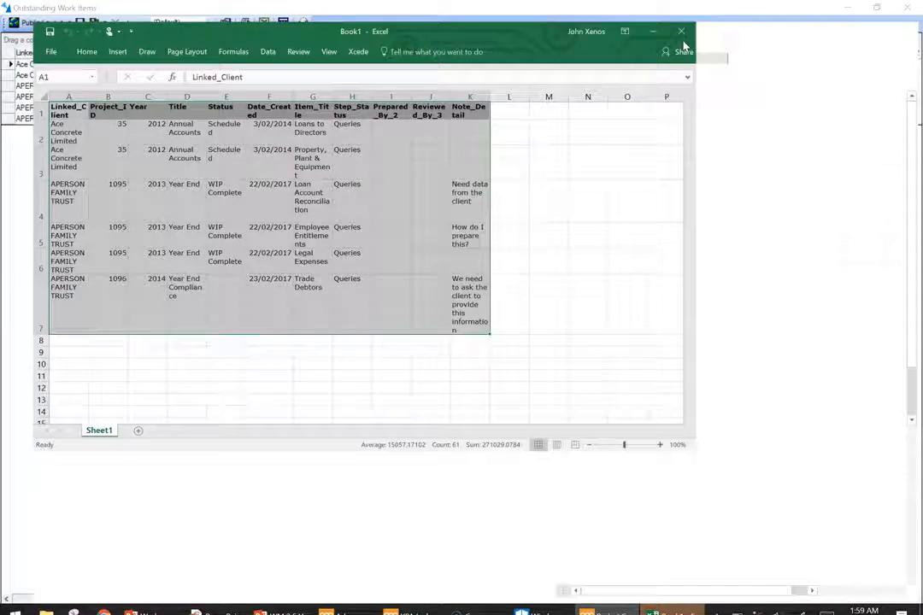
{"action": "left_click", "coordinate": [681, 43]}
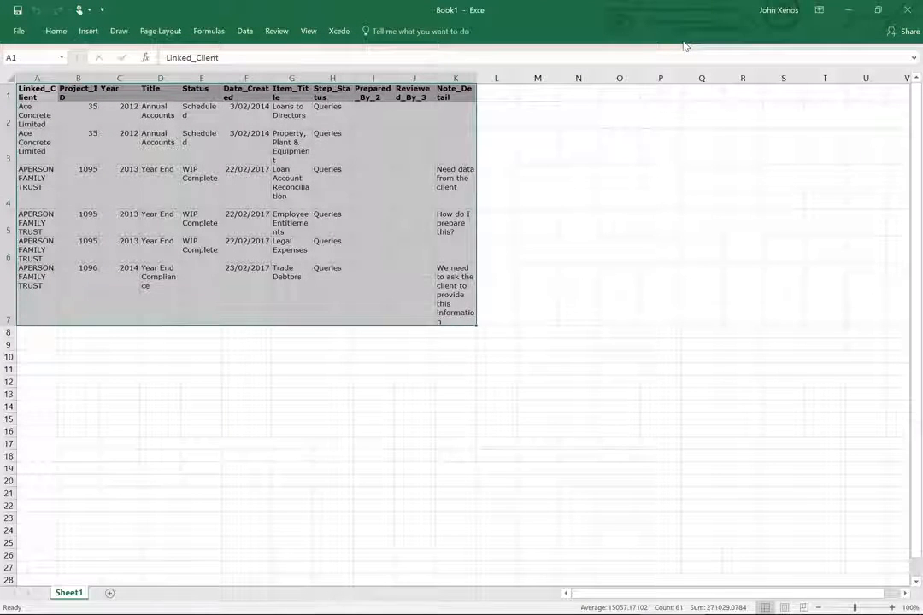
{"action": "left_click", "coordinate": [907, 11]}
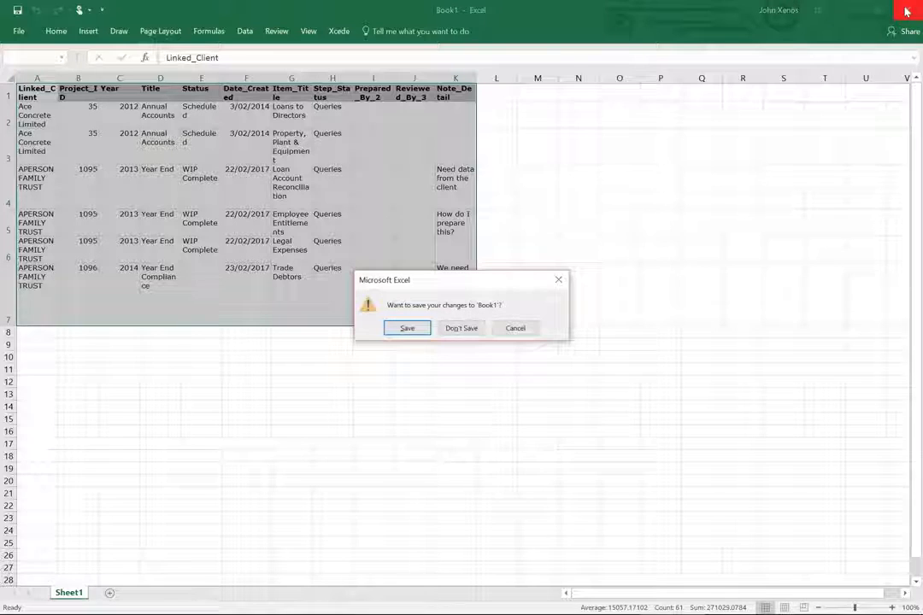
{"action": "left_click", "coordinate": [475, 328]}
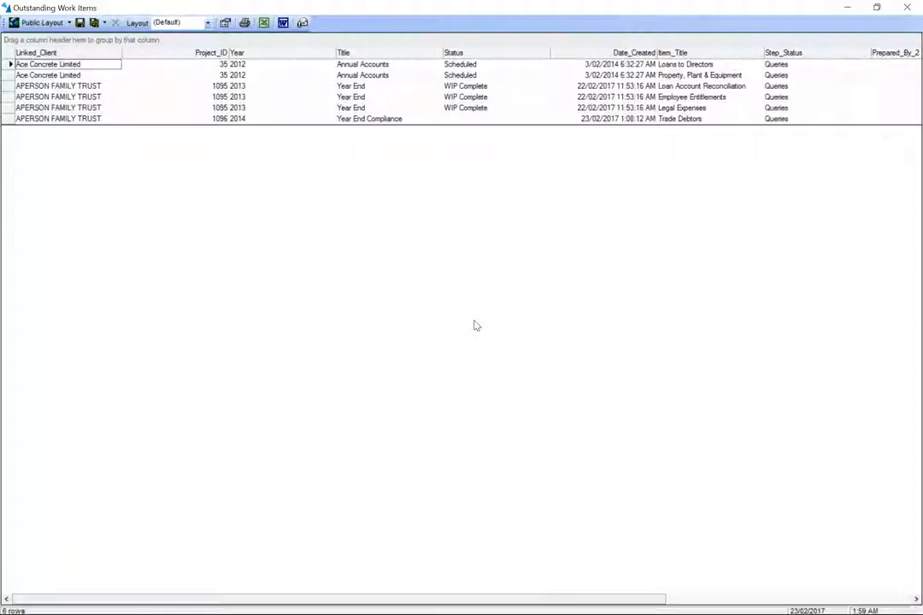
{"action": "left_click", "coordinate": [907, 7]}
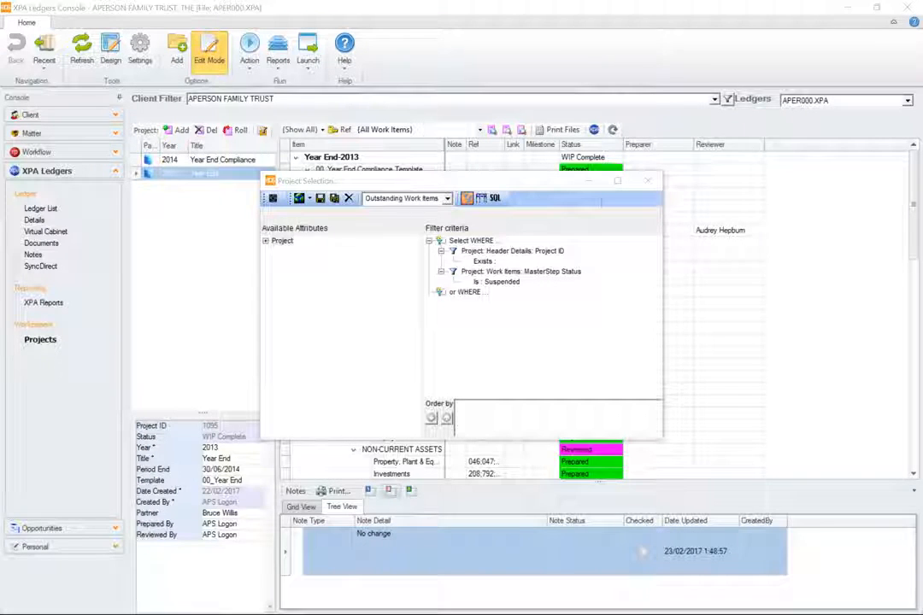
Review the list's SQL statement and output fields, and close the project selection
{"action": "left_click", "coordinate": [496, 198]}
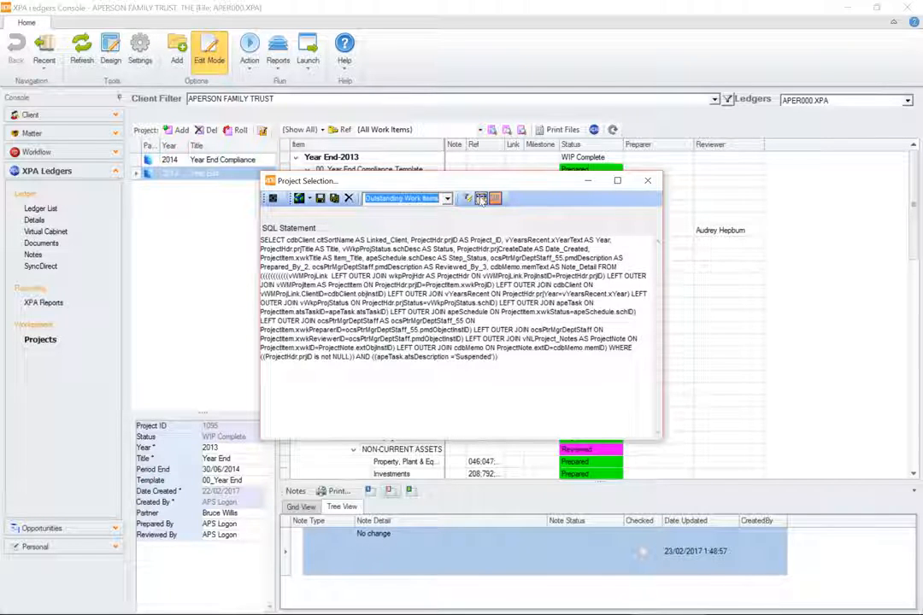
{"action": "left_click", "coordinate": [481, 198]}
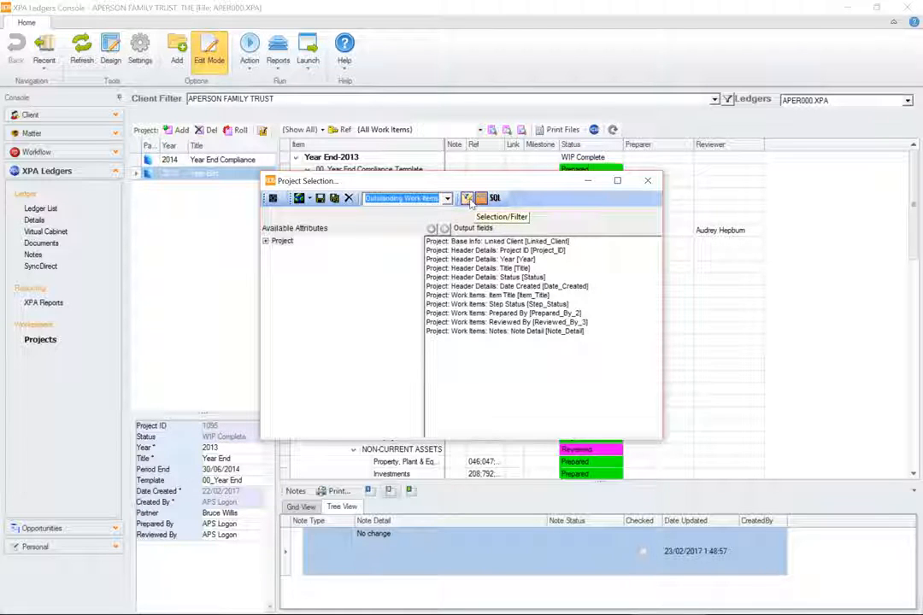
{"action": "left_click", "coordinate": [650, 182]}
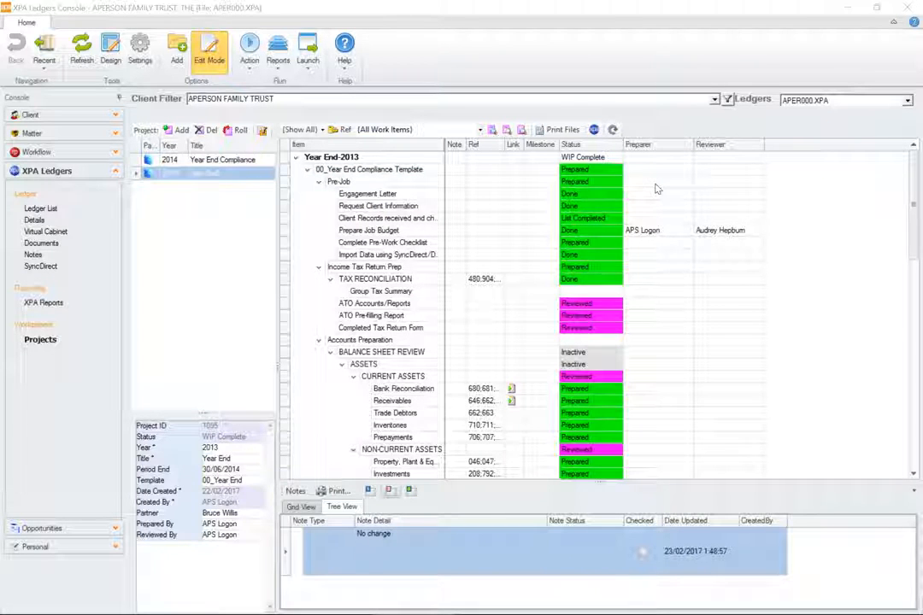
Switch to Advance Applications and open Client Lists in a maximized window
{"action": "key", "text": "alt+Tab"}
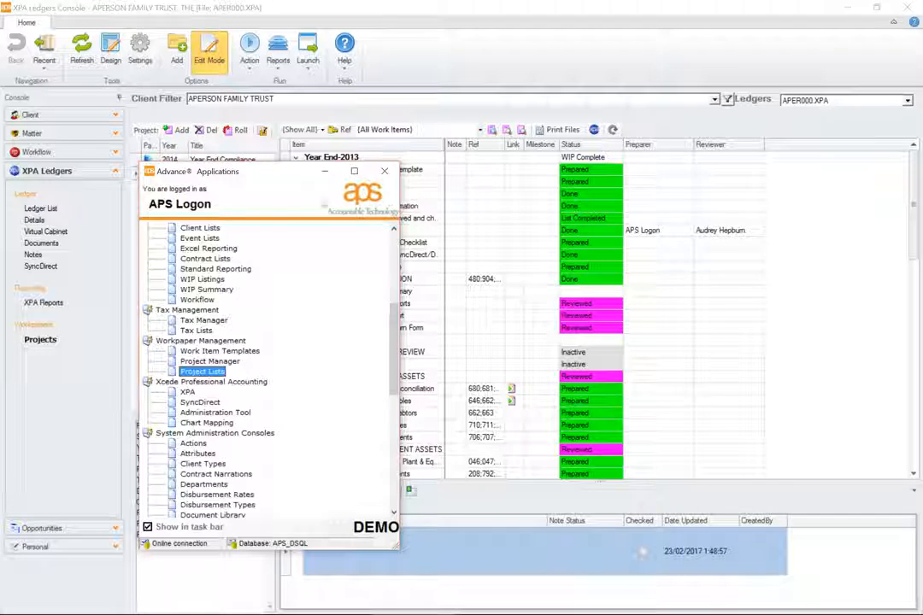
{"action": "double_click", "coordinate": [212, 231]}
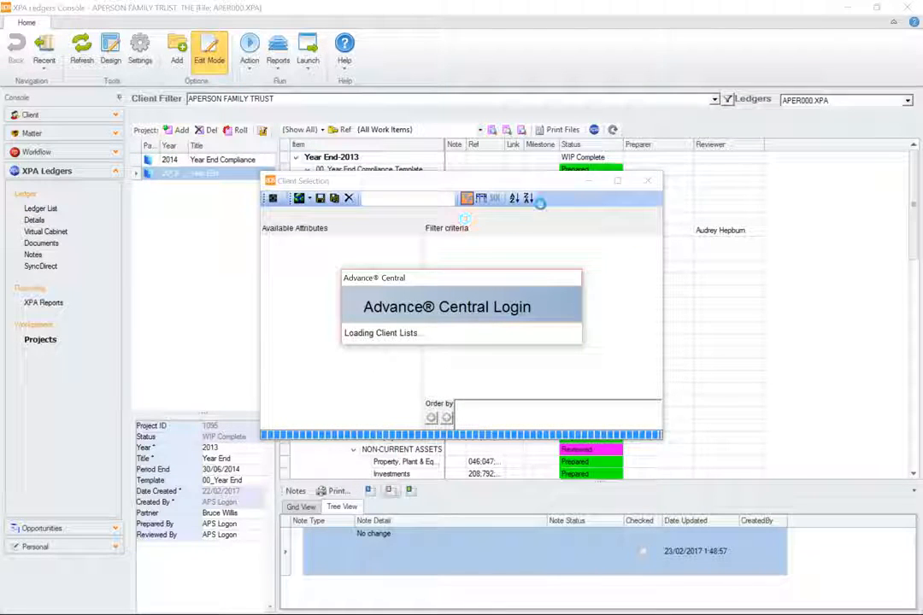
{"action": "left_click", "coordinate": [618, 182]}
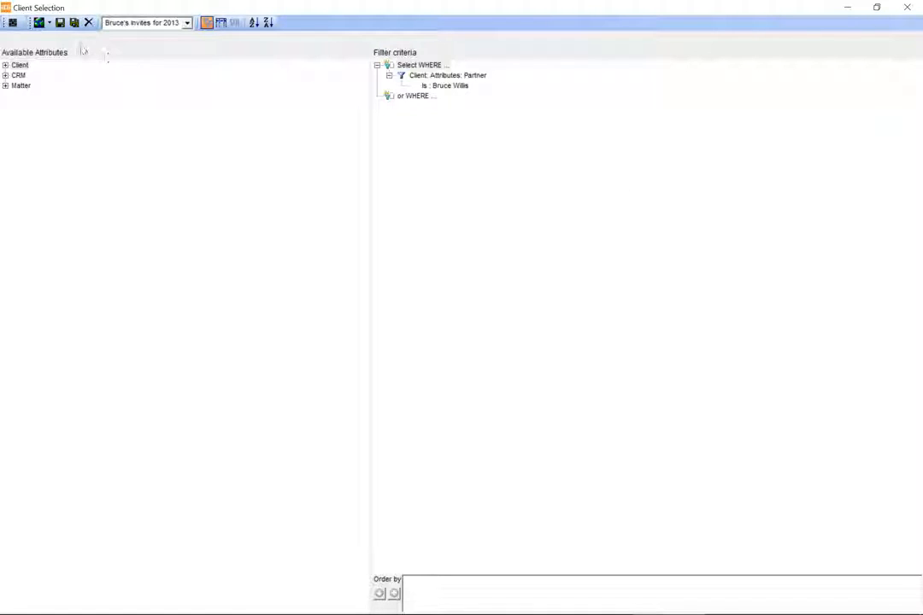
Examine the Projects attributes available under both Client and Matter
{"action": "left_click", "coordinate": [5, 66]}
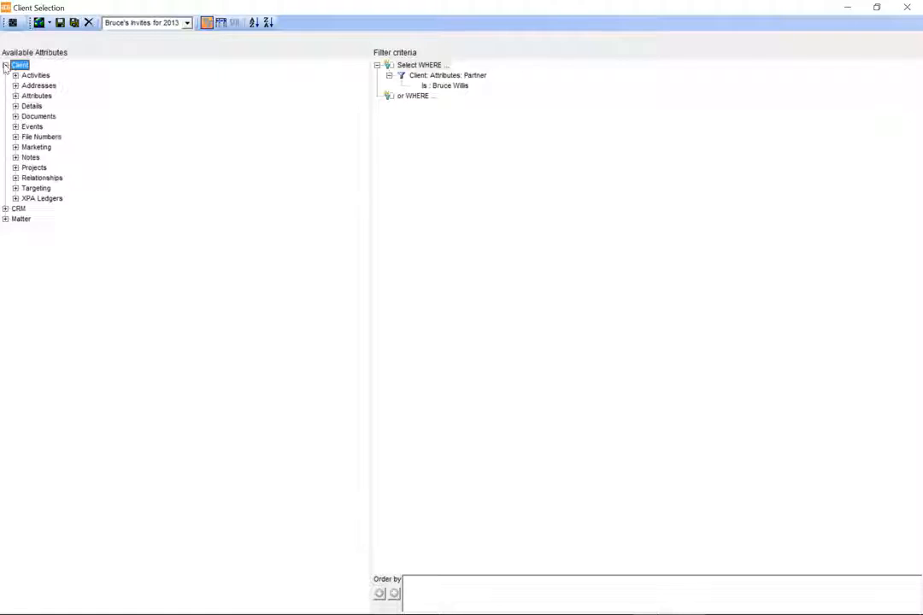
{"action": "left_click", "coordinate": [5, 219]}
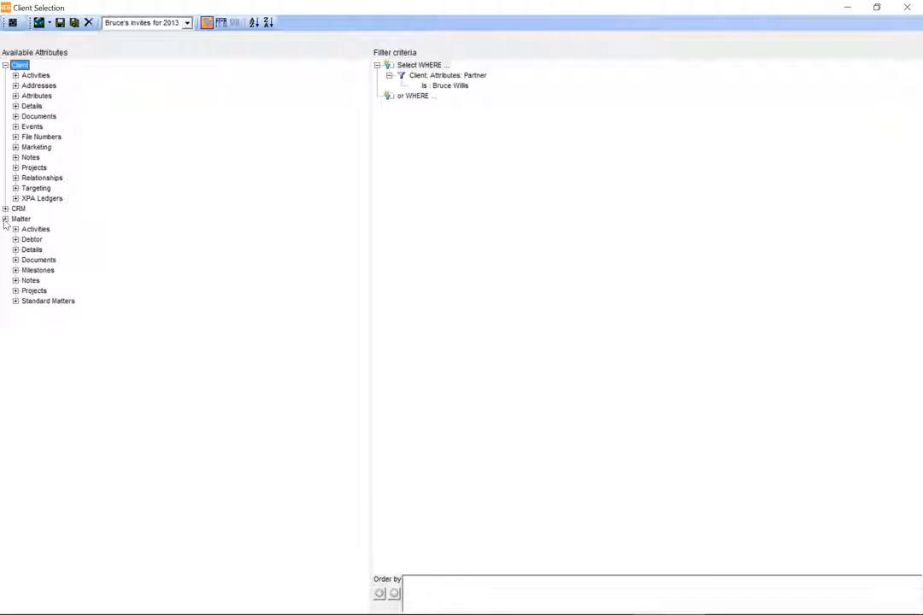
{"action": "left_click", "coordinate": [15, 290]}
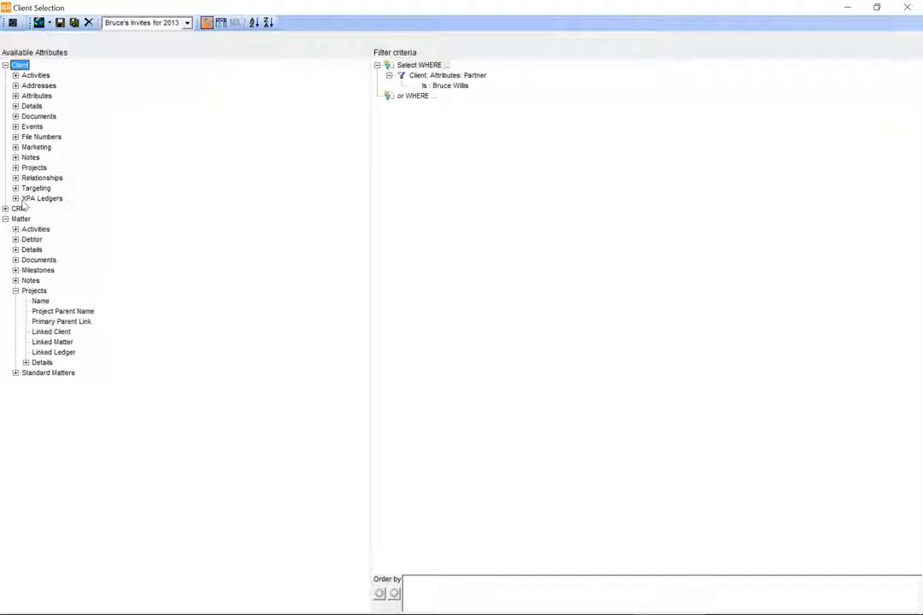
{"action": "left_click", "coordinate": [15, 168]}
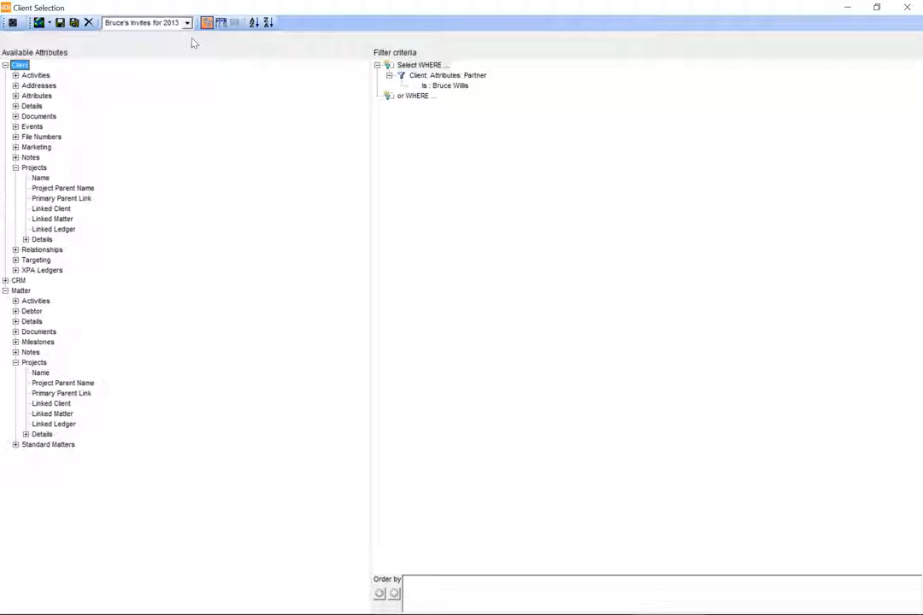
Save the client list under the new name Outstanding Projects and delete its filter on the client's Partner
{"action": "left_click", "coordinate": [75, 24]}
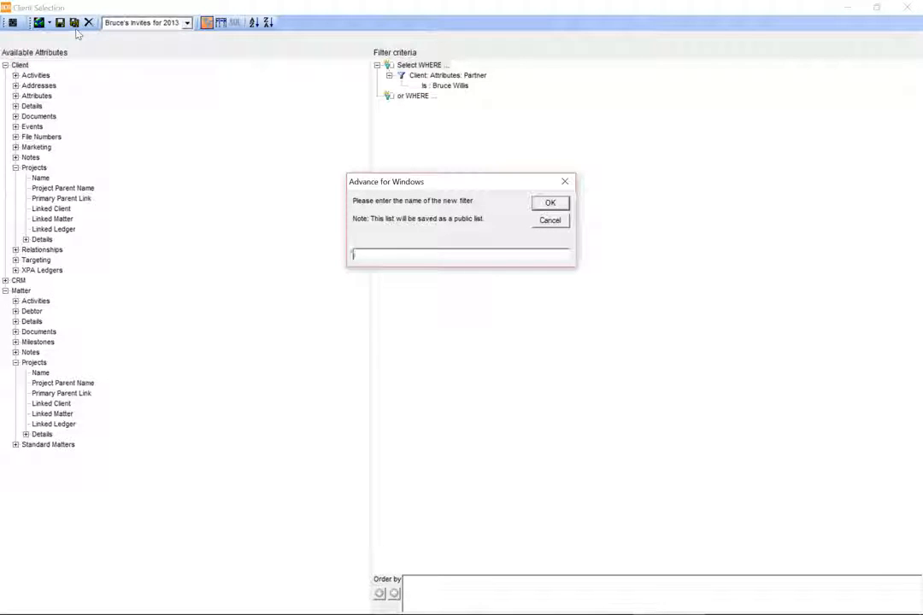
{"action": "type", "text": "Outstanding Projects"}
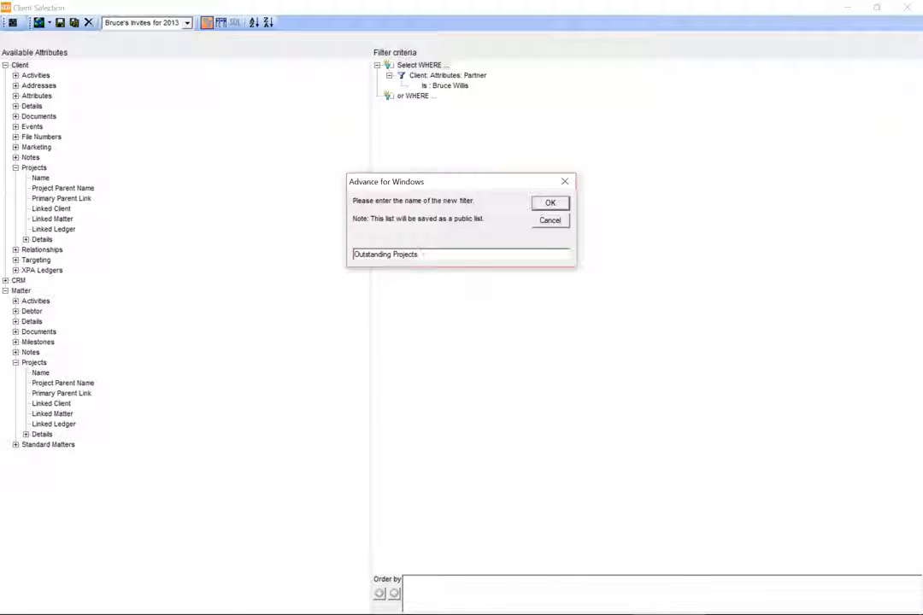
{"action": "key", "text": "Return"}
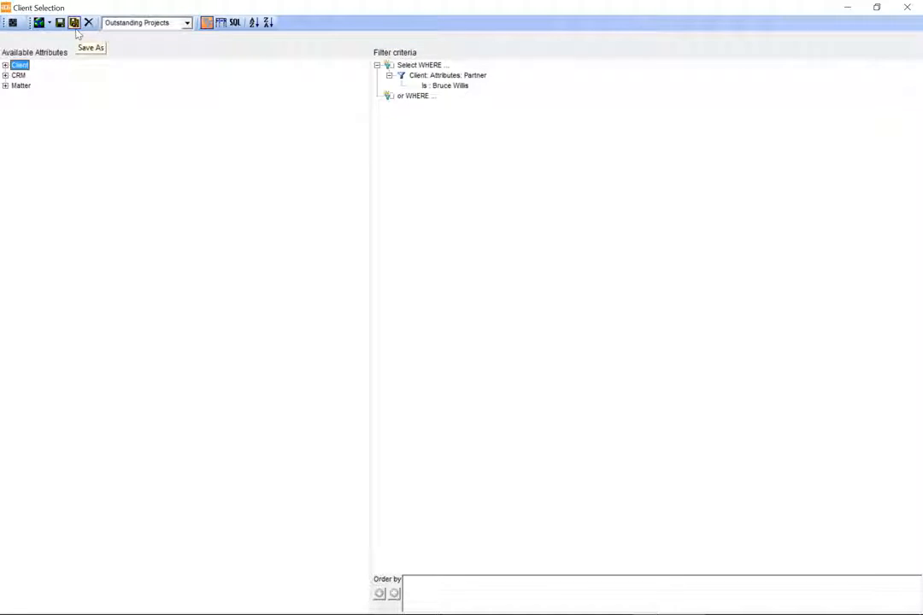
{"action": "left_click", "coordinate": [450, 86]}
{"action": "key", "text": "Delete"}
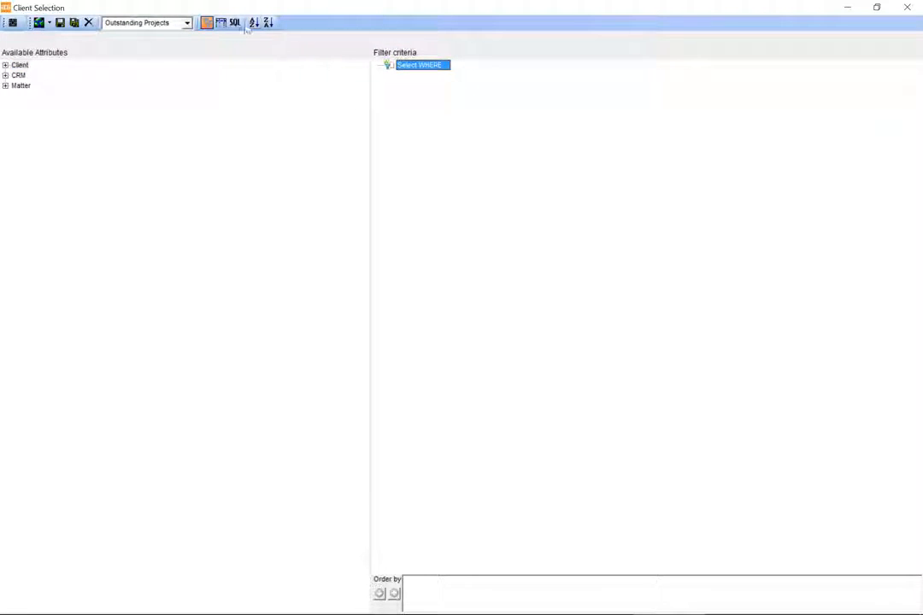
Remove all client detail and address fields from the Outstanding Projects list's output fields
{"action": "left_click", "coordinate": [220, 23]}
{"action": "left_click", "coordinate": [441, 66]}
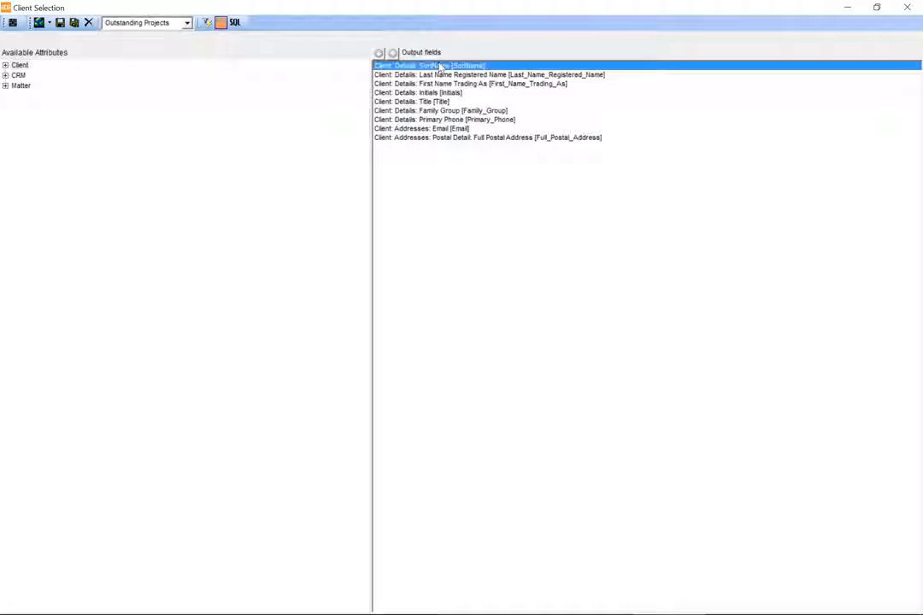
{"action": "key", "text": "Delete"}
{"action": "key", "text": "Delete"}
{"action": "key", "text": "Delete"}
{"action": "key", "text": "Delete"}
{"action": "key", "text": "Delete"}
{"action": "key", "text": "Delete"}
{"action": "key", "text": "Delete"}
{"action": "key", "text": "Delete"}
{"action": "key", "text": "Delete"}
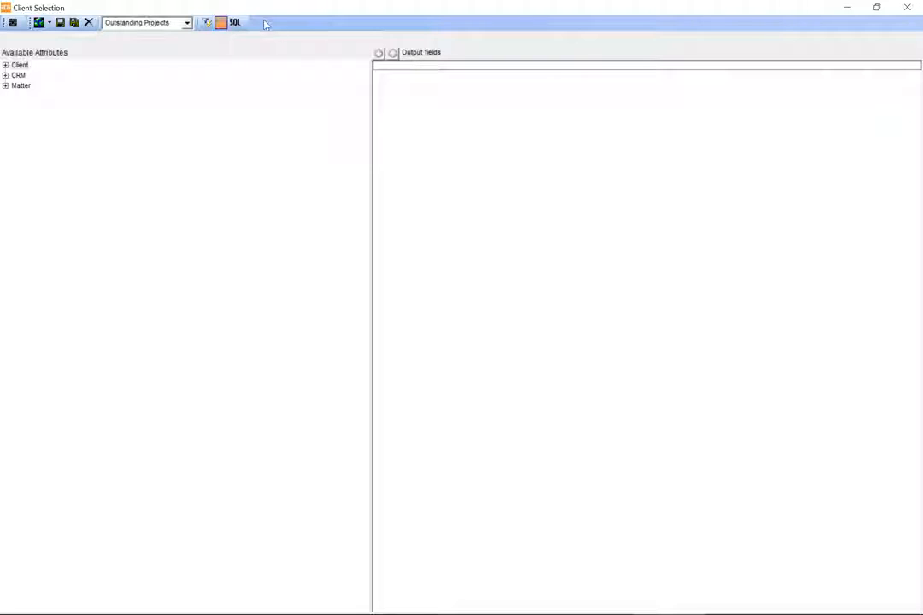
Add a filter criterion to the Outstanding Projects list requiring that the client's Projects Details Project ID Exists
{"action": "left_click", "coordinate": [207, 23]}
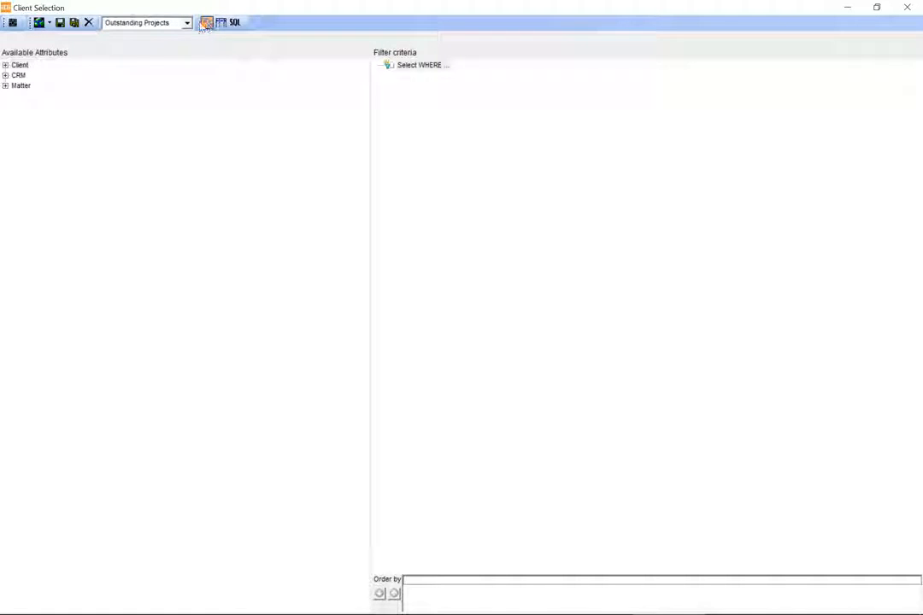
{"action": "left_click", "coordinate": [6, 66]}
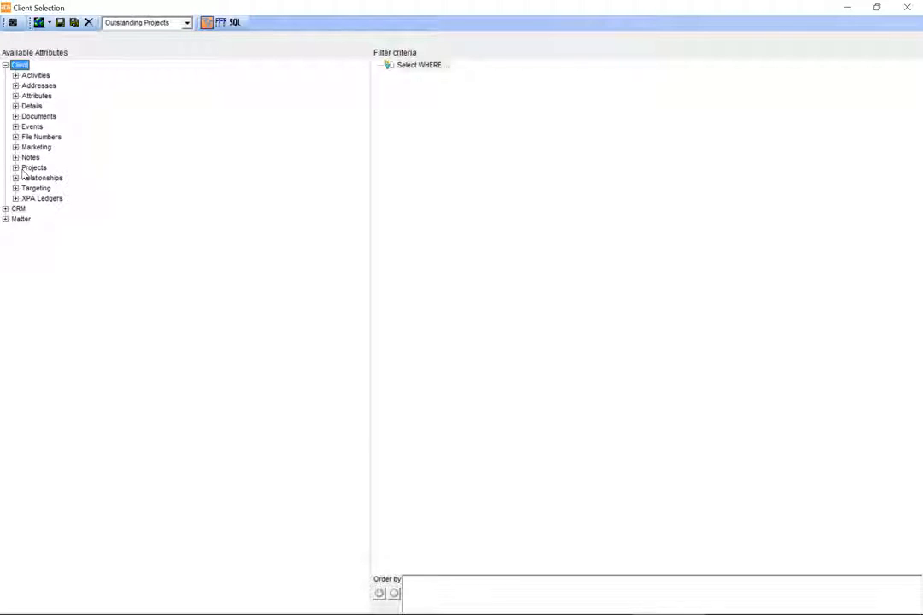
{"action": "left_click", "coordinate": [15, 168]}
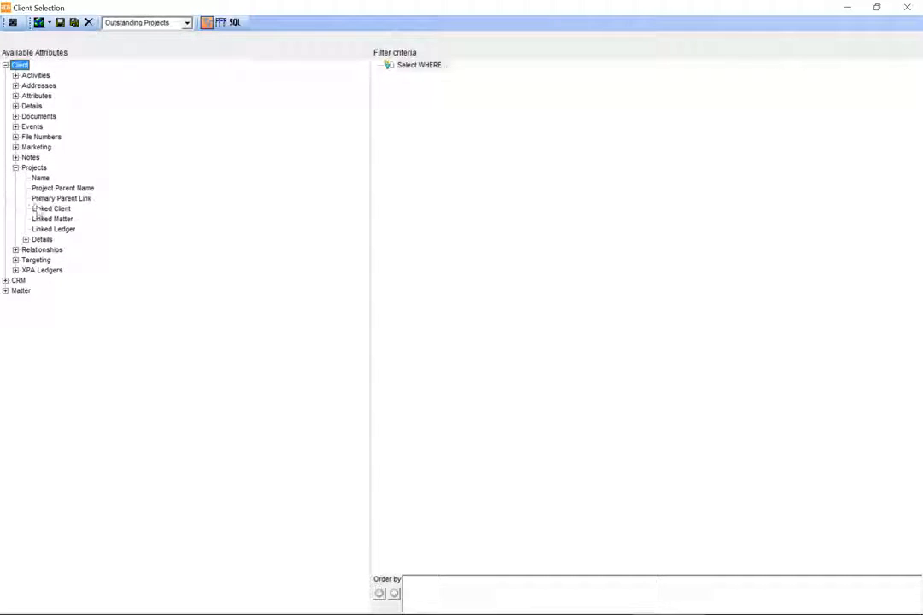
{"action": "left_click", "coordinate": [26, 240]}
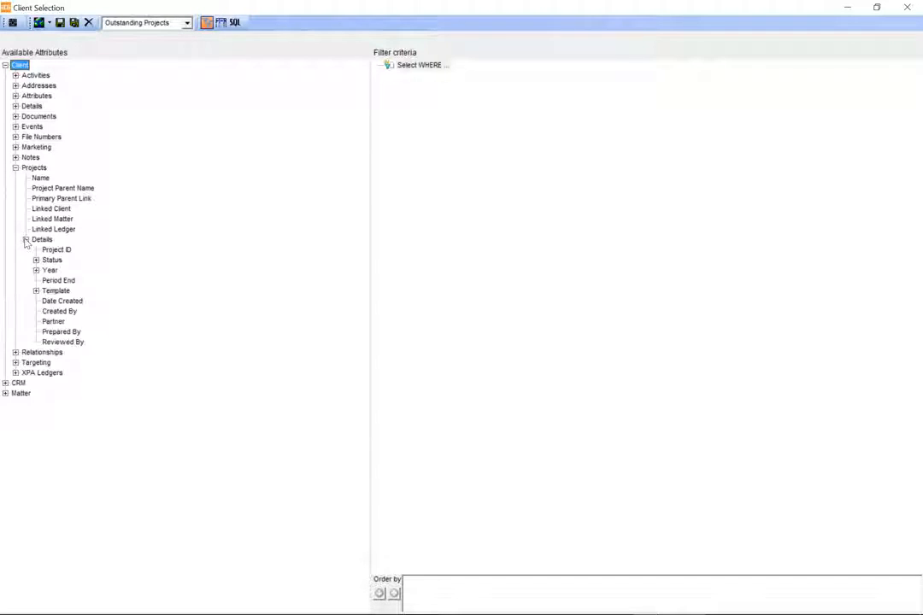
{"action": "double_click", "coordinate": [56, 249]}
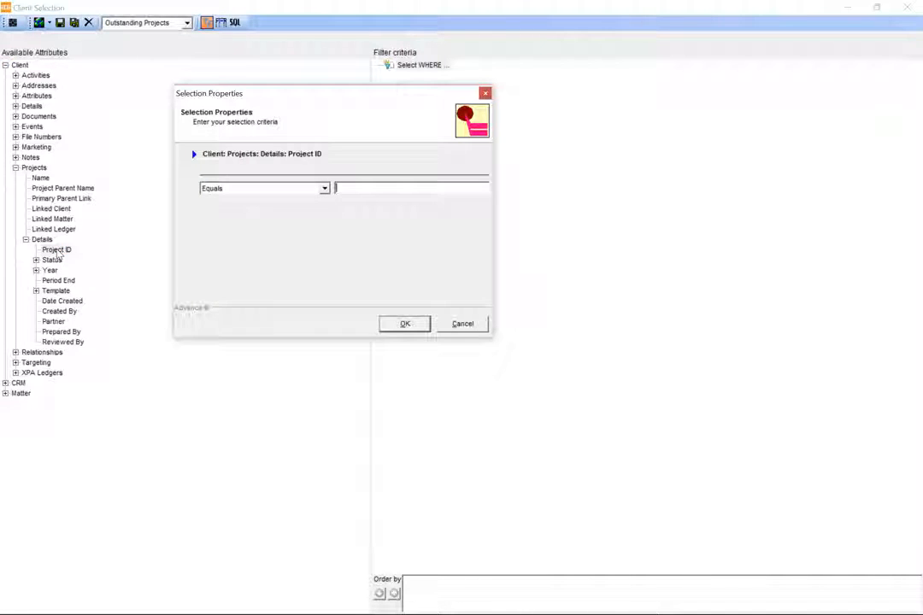
{"action": "left_click", "coordinate": [324, 188]}
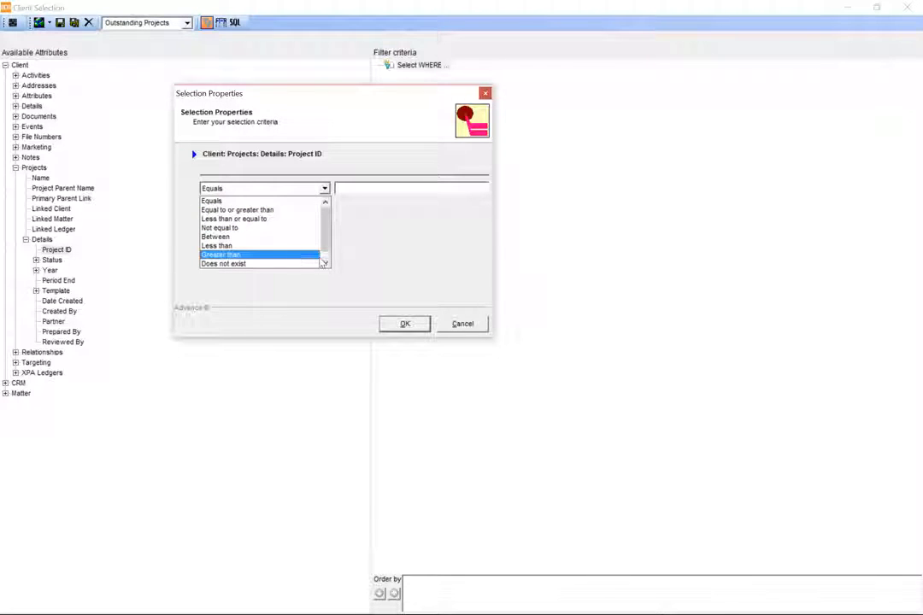
{"action": "left_click", "coordinate": [326, 264]}
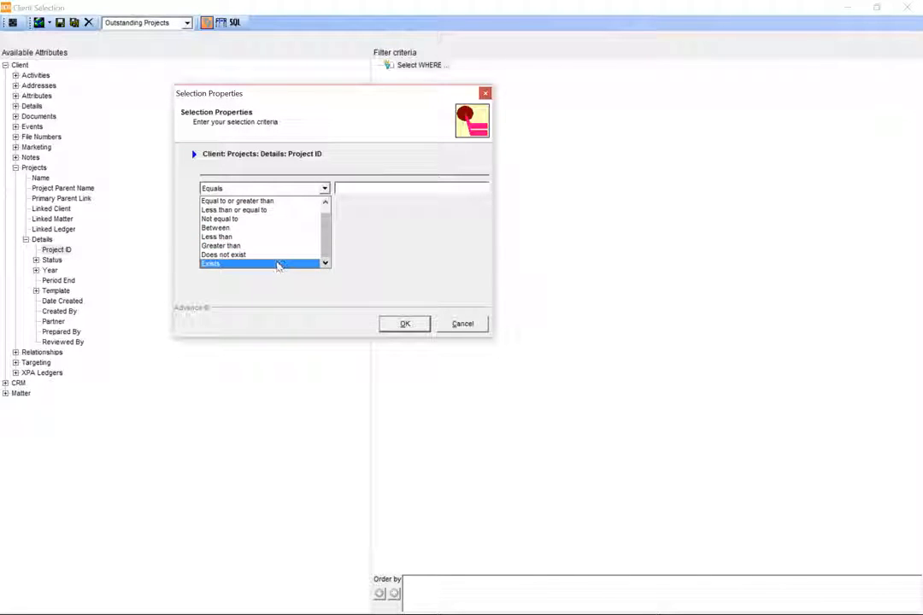
{"action": "left_click", "coordinate": [278, 264]}
{"action": "left_click", "coordinate": [395, 323]}
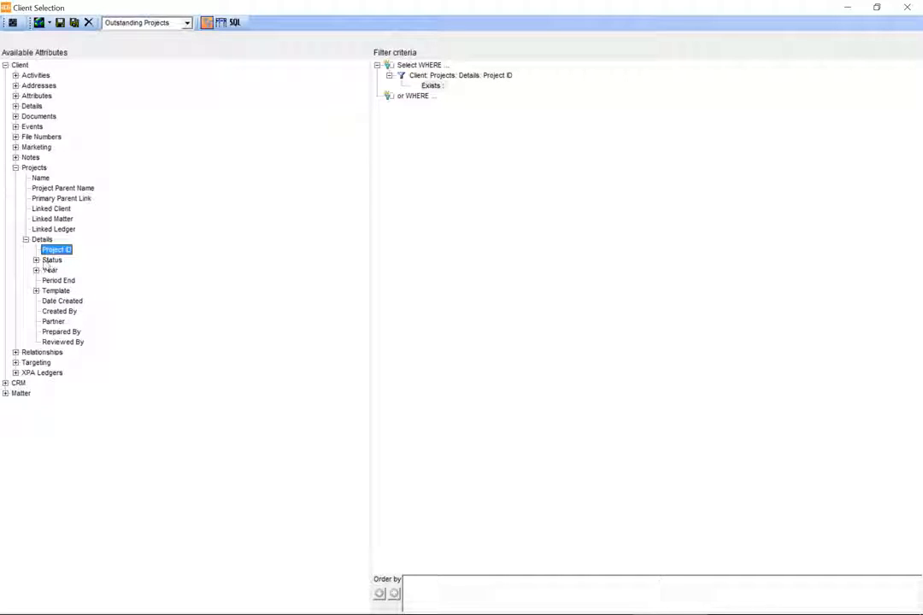
Add a filter criterion that the client's project Status Is Not Closed/Locked
{"action": "left_click", "coordinate": [36, 260]}
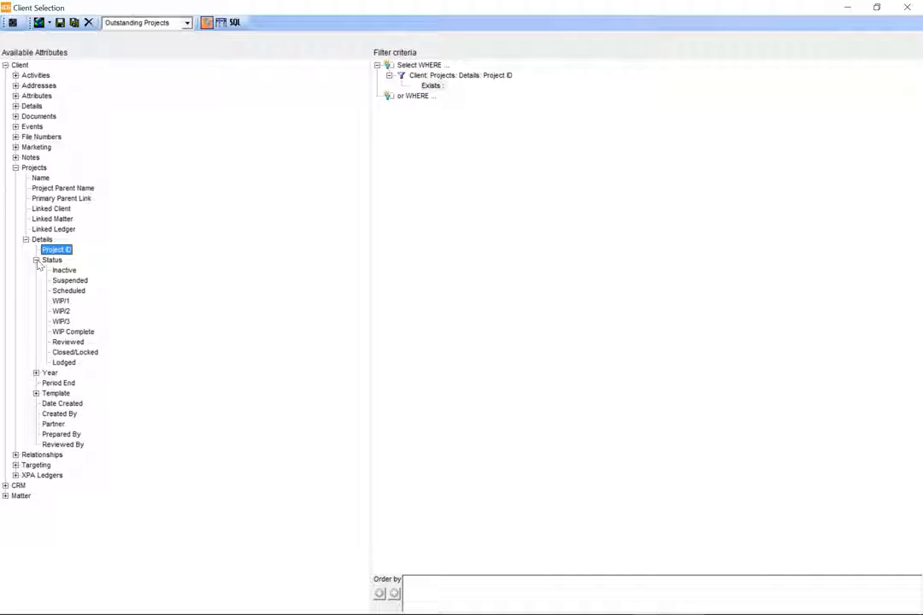
{"action": "left_click", "coordinate": [77, 355]}
{"action": "double_click", "coordinate": [77, 354]}
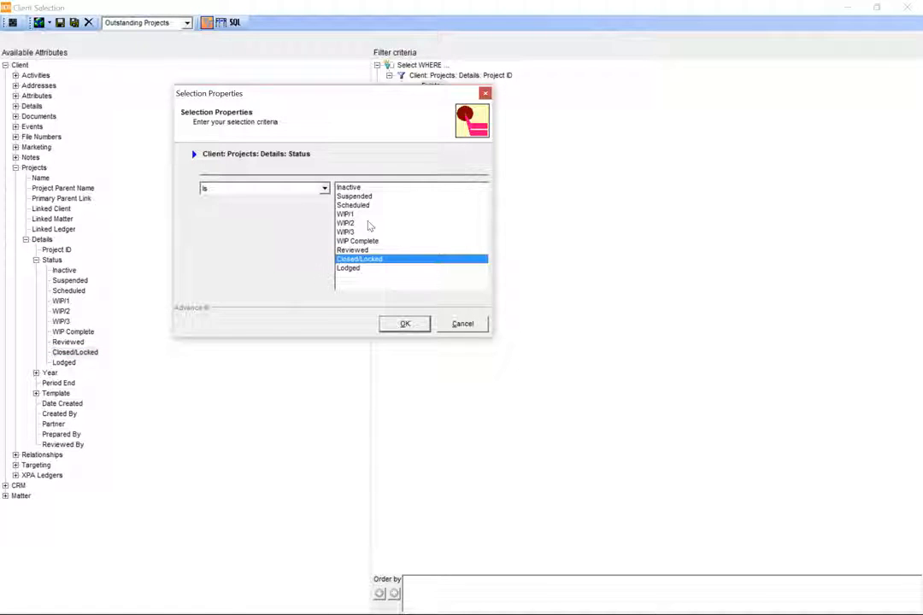
{"action": "left_click", "coordinate": [278, 188]}
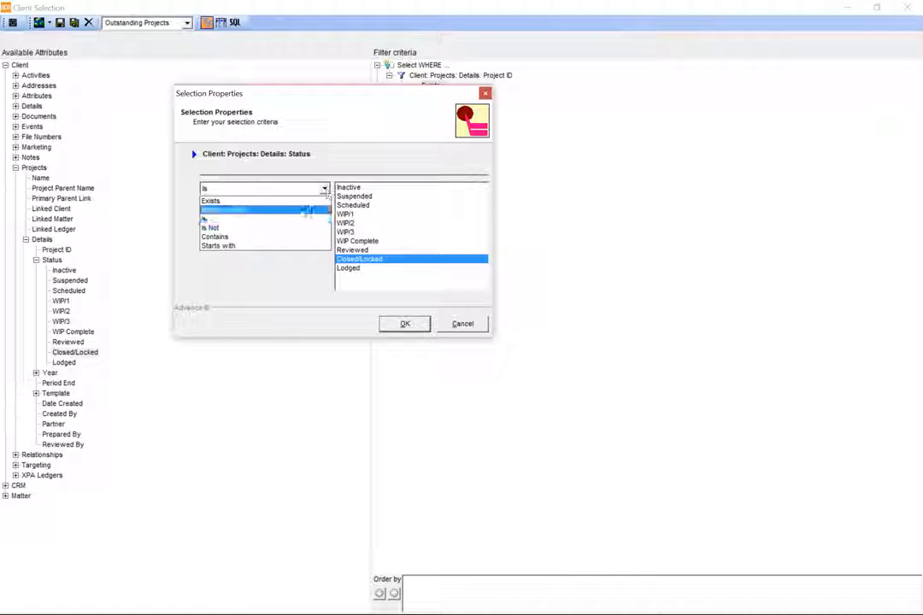
{"action": "left_click", "coordinate": [278, 228]}
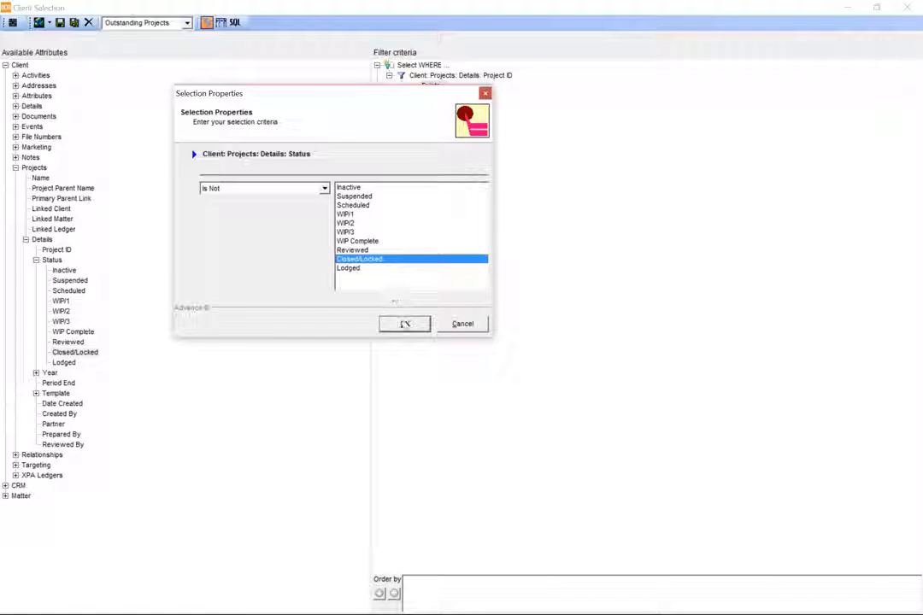
{"action": "left_click", "coordinate": [405, 324]}
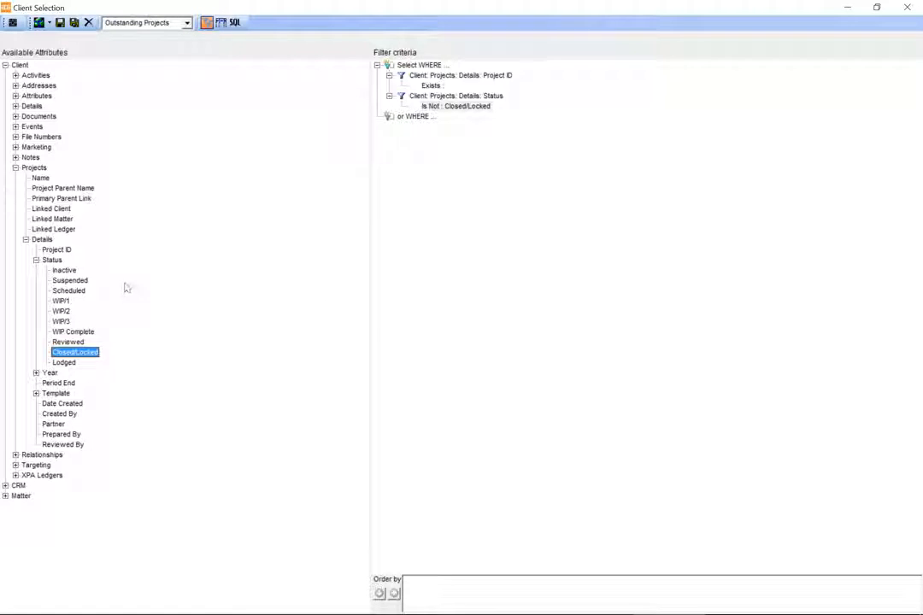
Add an alternative condition to the client's project Status filter so that it also accepts Does not exist
{"action": "double_click", "coordinate": [75, 352]}
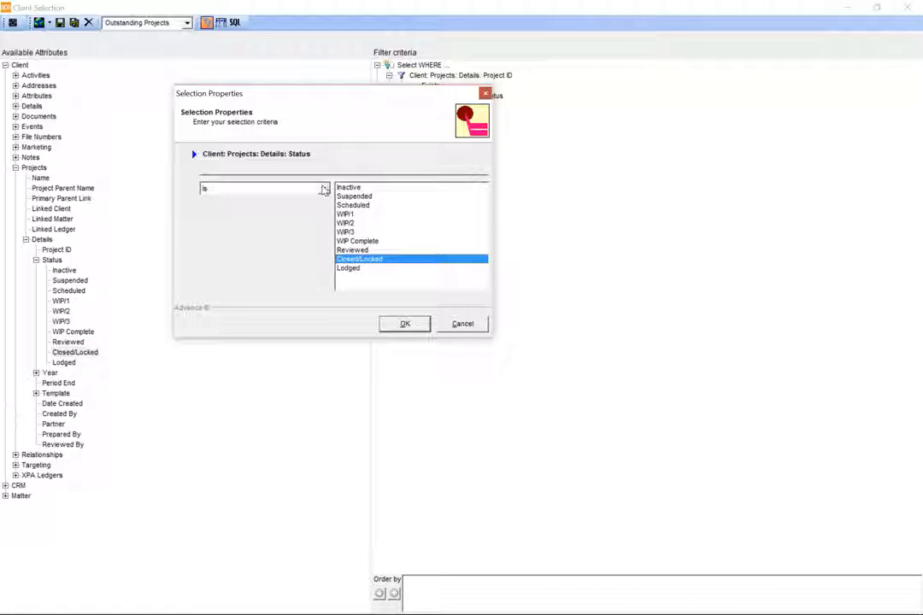
{"action": "left_click", "coordinate": [324, 188]}
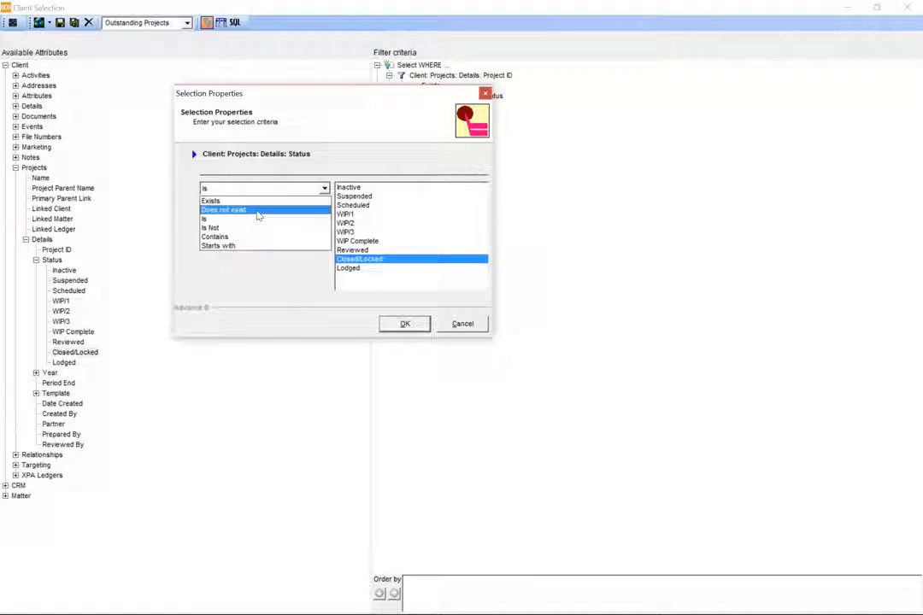
{"action": "left_click", "coordinate": [258, 211]}
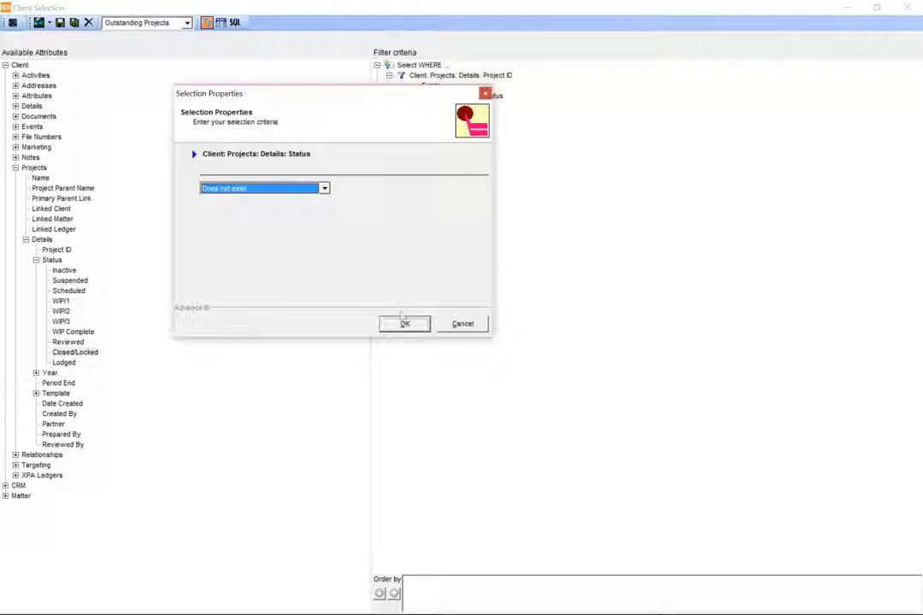
{"action": "left_click", "coordinate": [405, 324]}
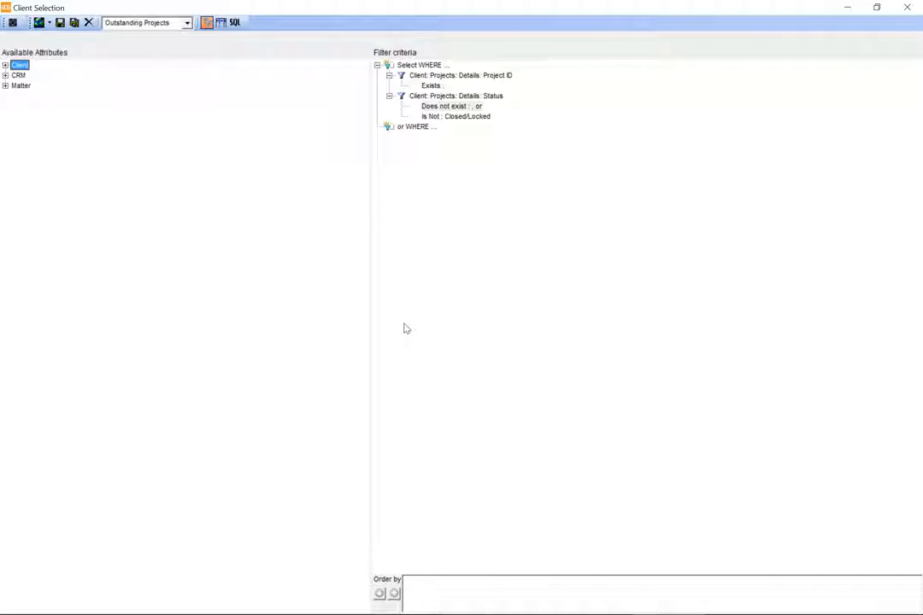
Add Family Group from the client's Details to the list's output fields
{"action": "left_click", "coordinate": [220, 23]}
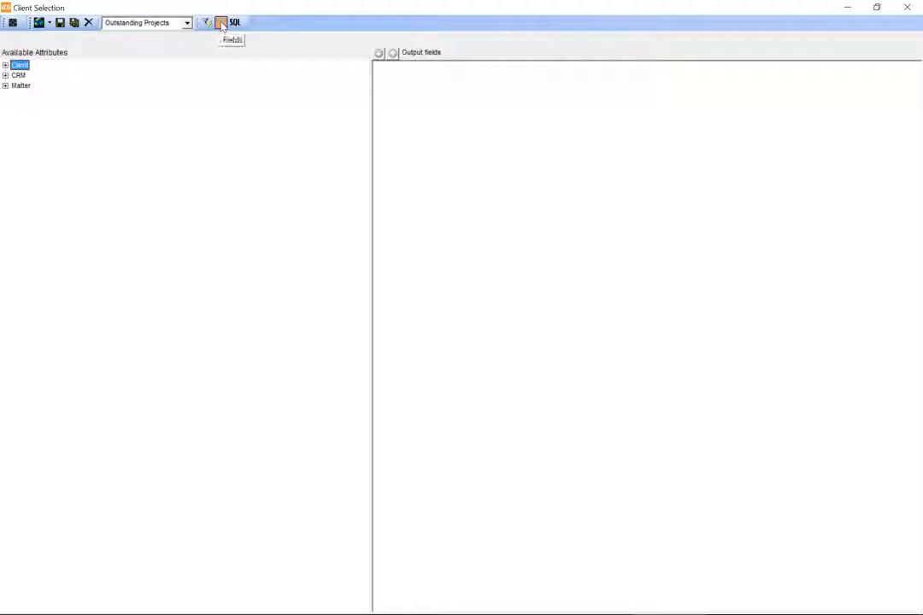
{"action": "left_click", "coordinate": [5, 66]}
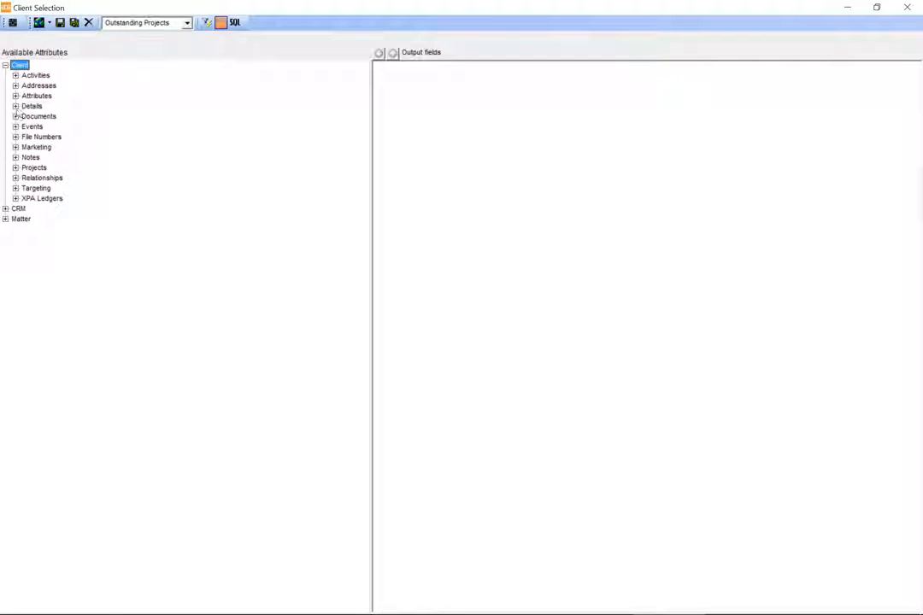
{"action": "left_click", "coordinate": [16, 106]}
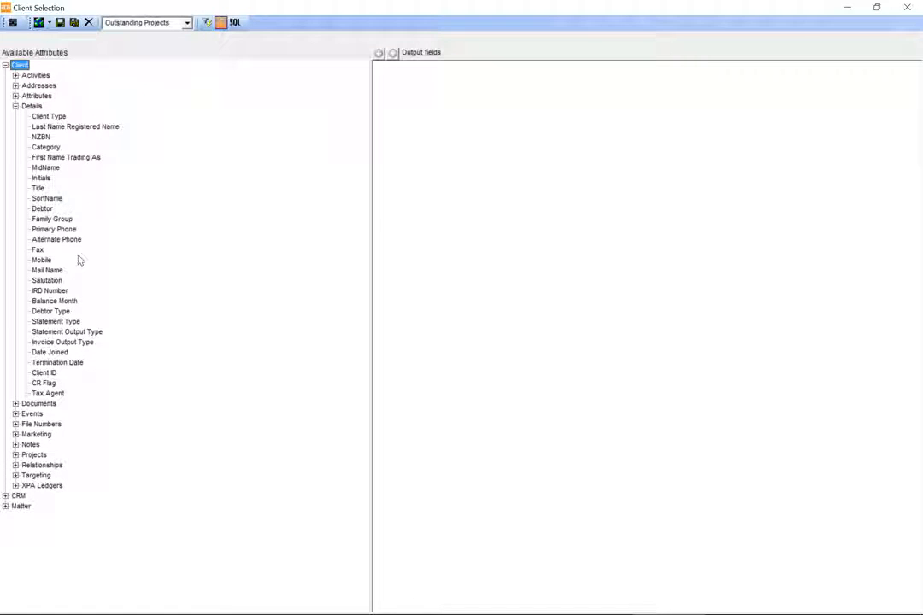
{"action": "left_click", "coordinate": [62, 221]}
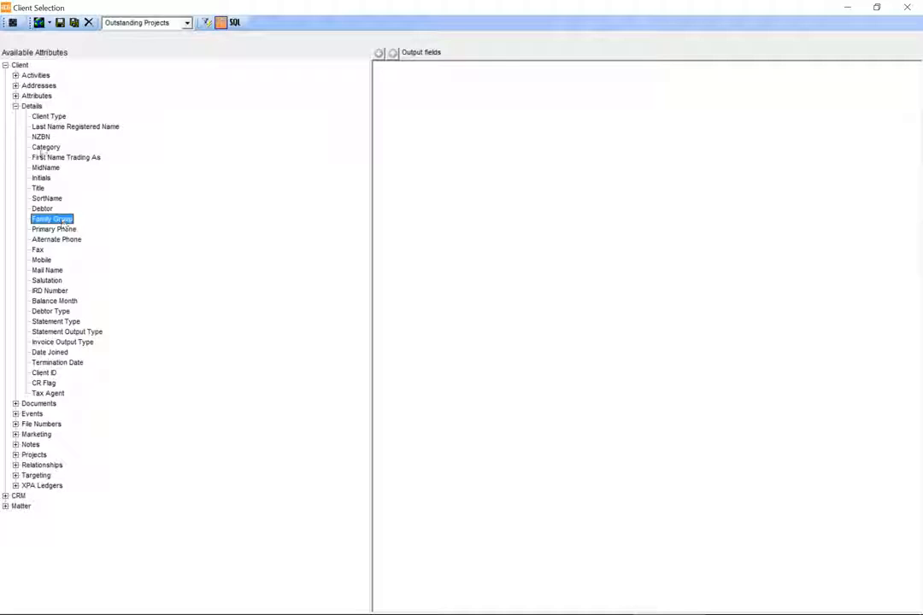
{"action": "double_click", "coordinate": [63, 222]}
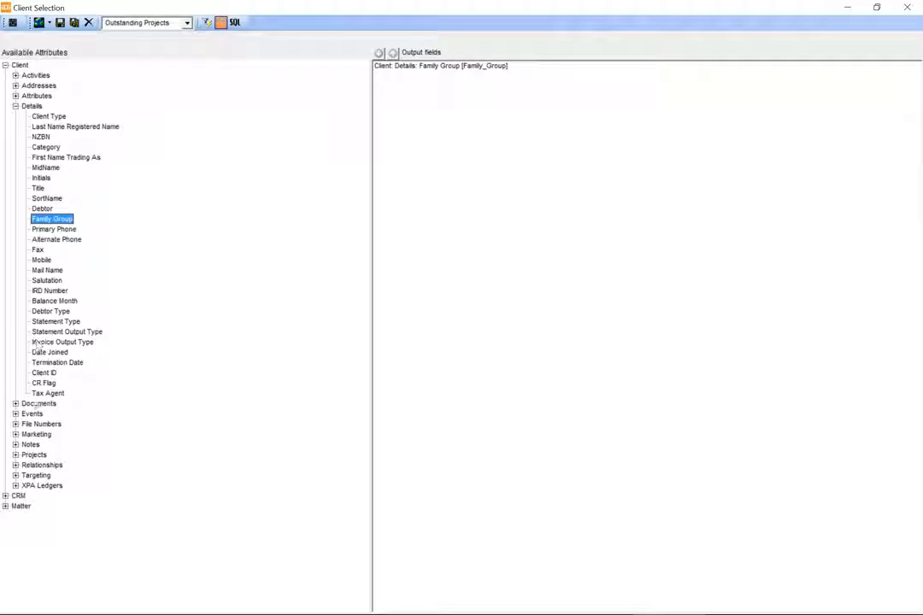
Add Partner and Manager from the client's Attributes to the output fields
{"action": "left_click", "coordinate": [15, 96]}
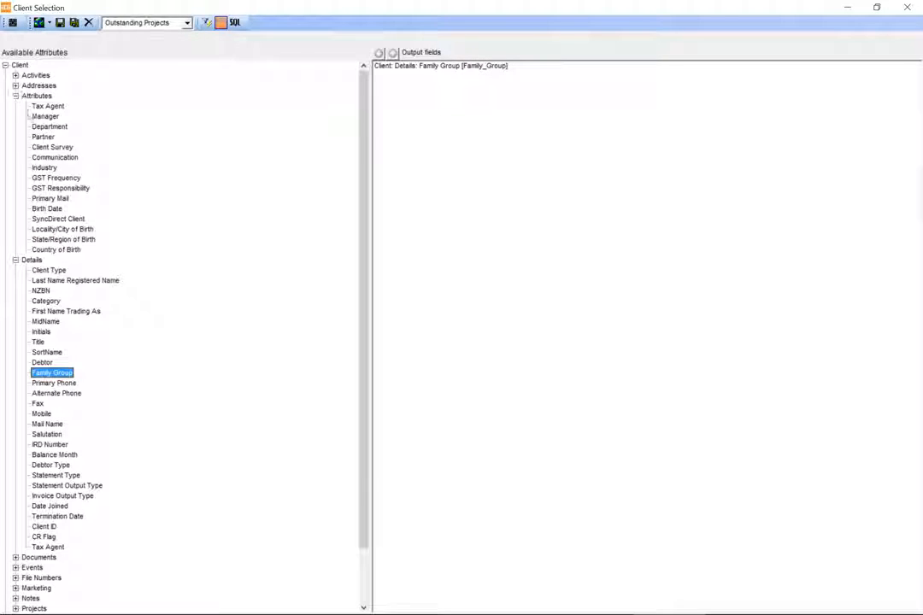
{"action": "double_click", "coordinate": [45, 138]}
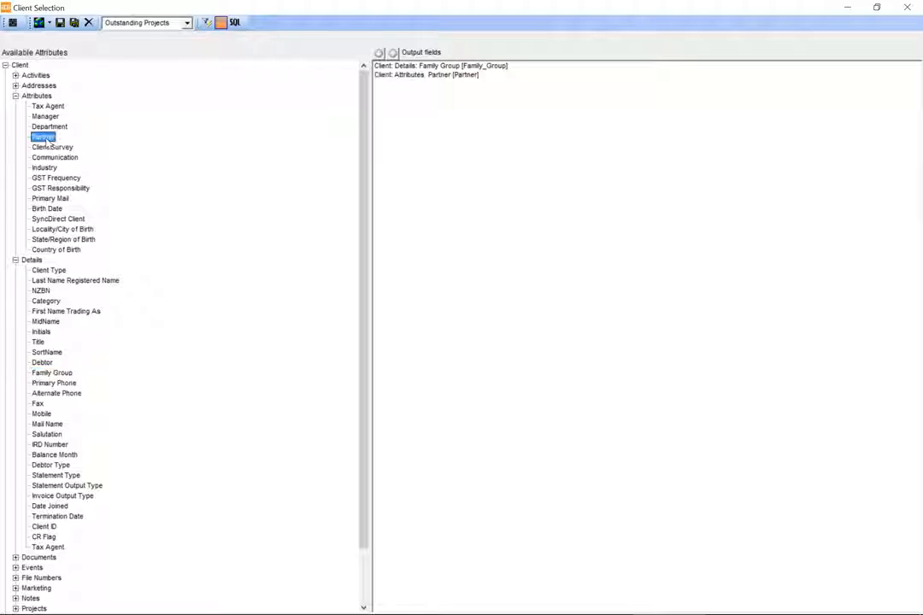
{"action": "double_click", "coordinate": [45, 116]}
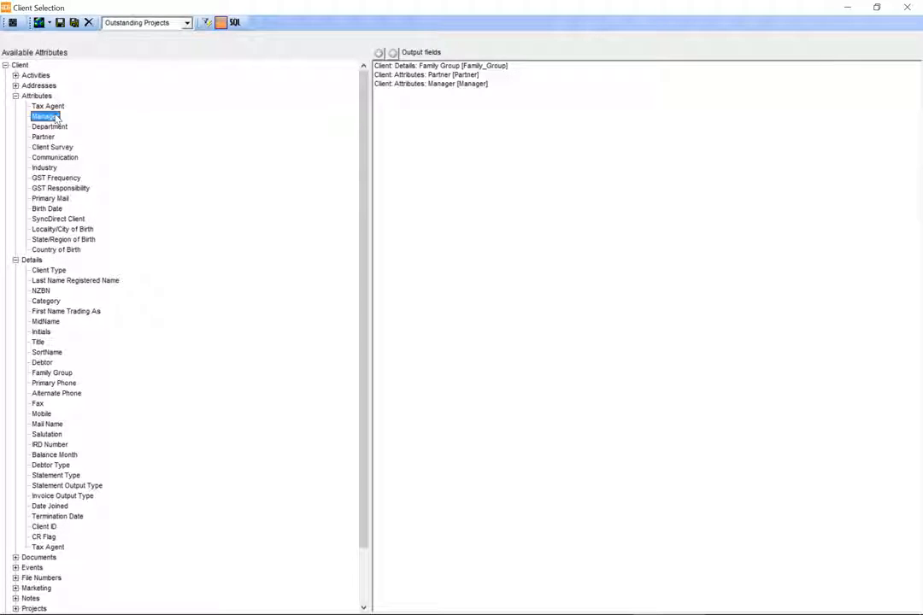
{"action": "left_click", "coordinate": [16, 96]}
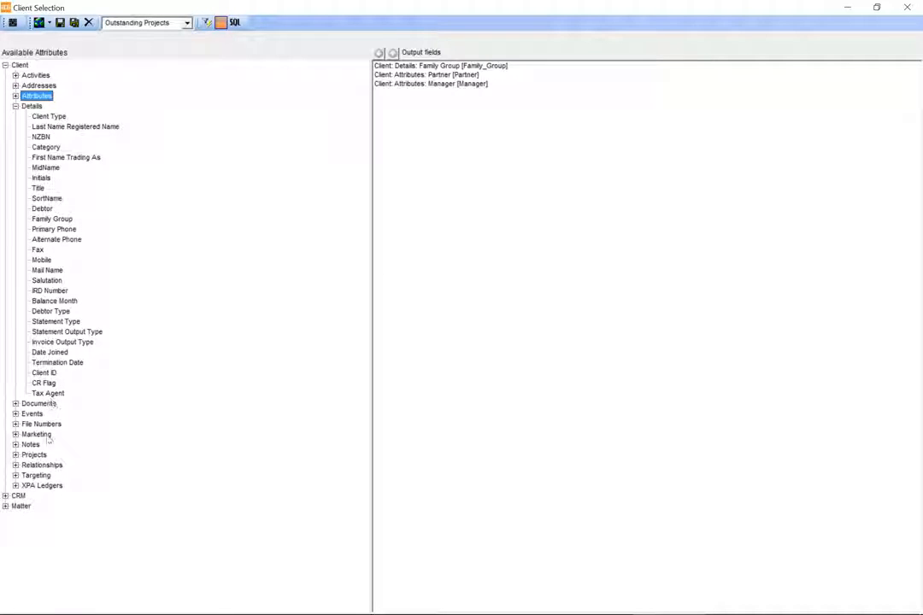
Add the client's project Name and the project details Year, Template, Prepared By and Reviewed By to the output fields
{"action": "left_click", "coordinate": [15, 455]}
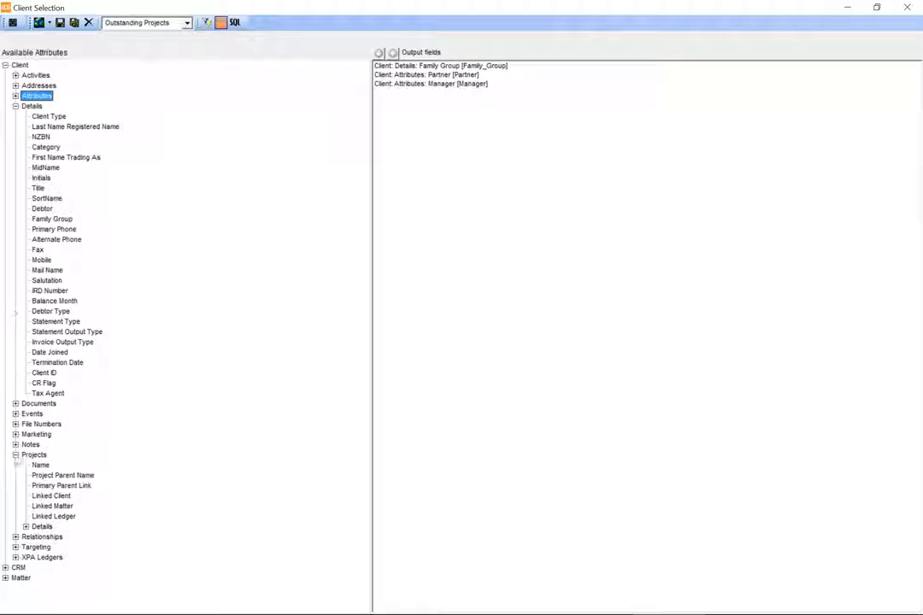
{"action": "double_click", "coordinate": [41, 465]}
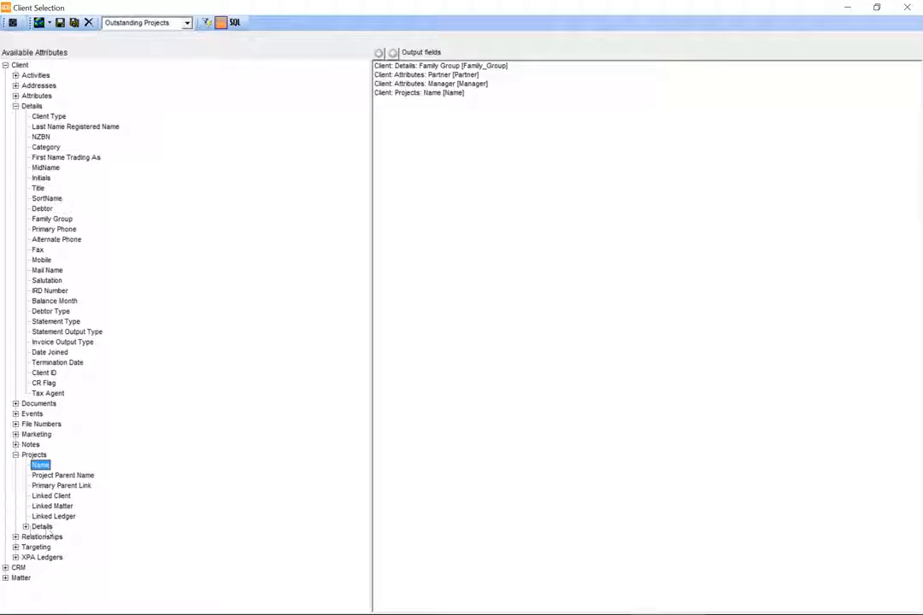
{"action": "left_click", "coordinate": [26, 526]}
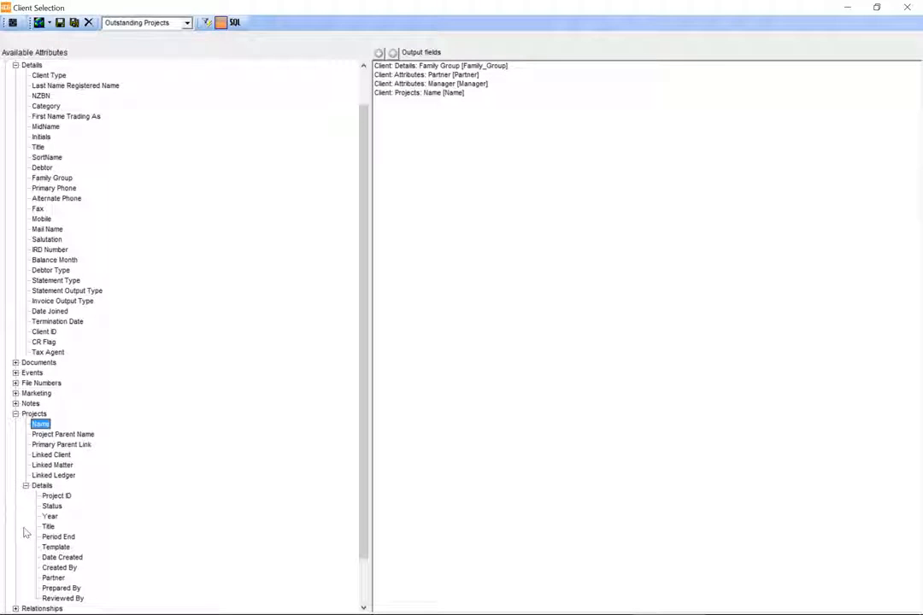
{"action": "scroll", "coordinate": [126, 494], "scroll_direction": "down", "scroll_amount": 3}
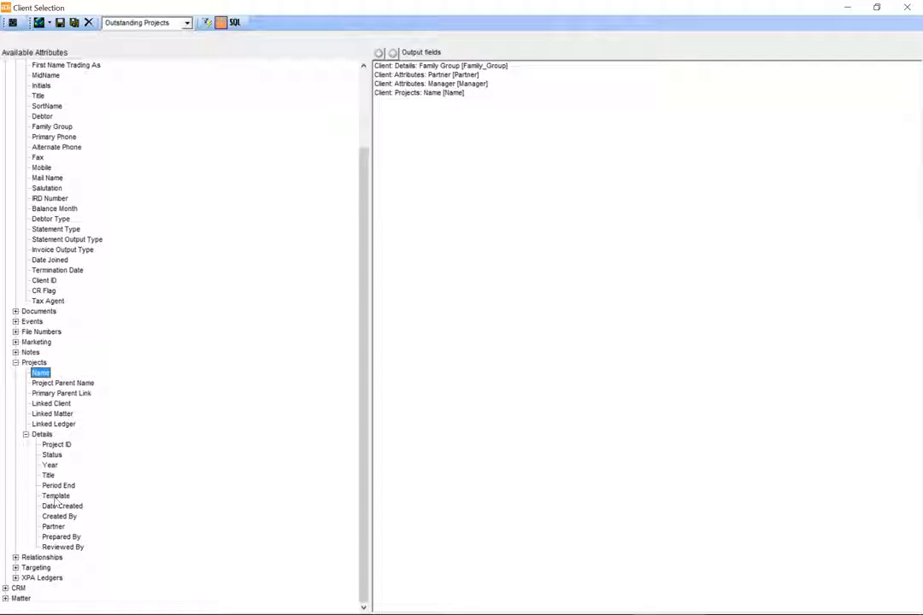
{"action": "key", "text": "alt+Tab"}
{"action": "key", "text": "alt+Tab"}
{"action": "left_click", "coordinate": [50, 465]}
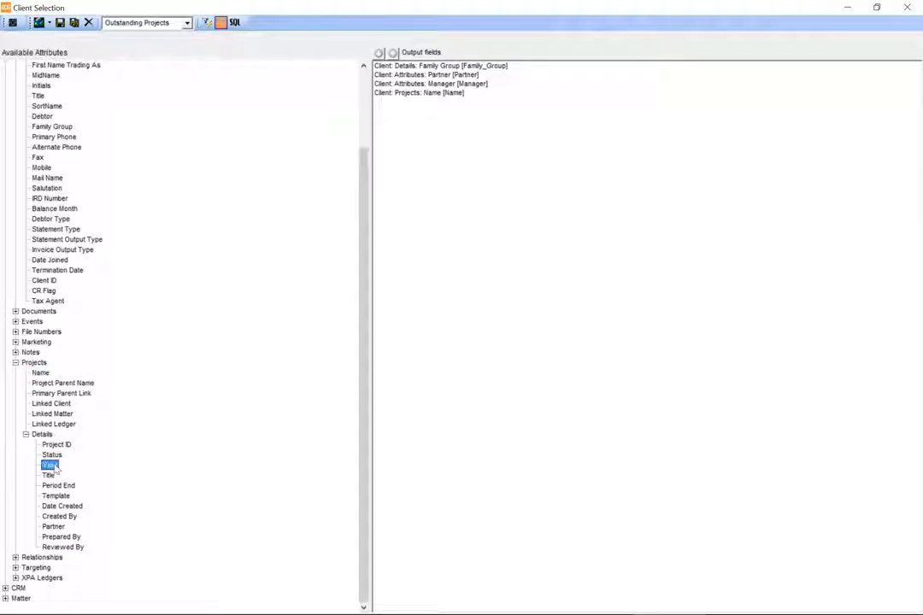
{"action": "double_click", "coordinate": [51, 464]}
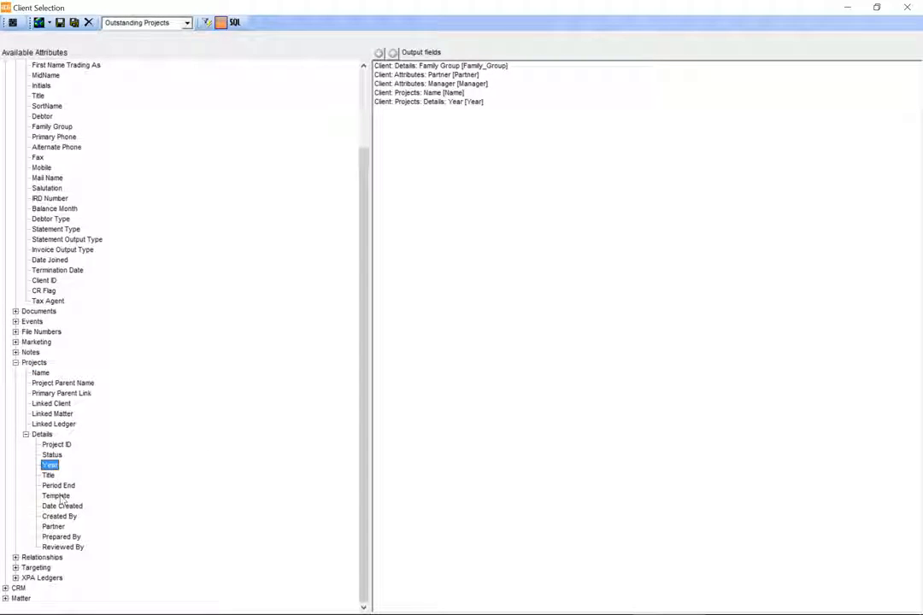
{"action": "double_click", "coordinate": [57, 495]}
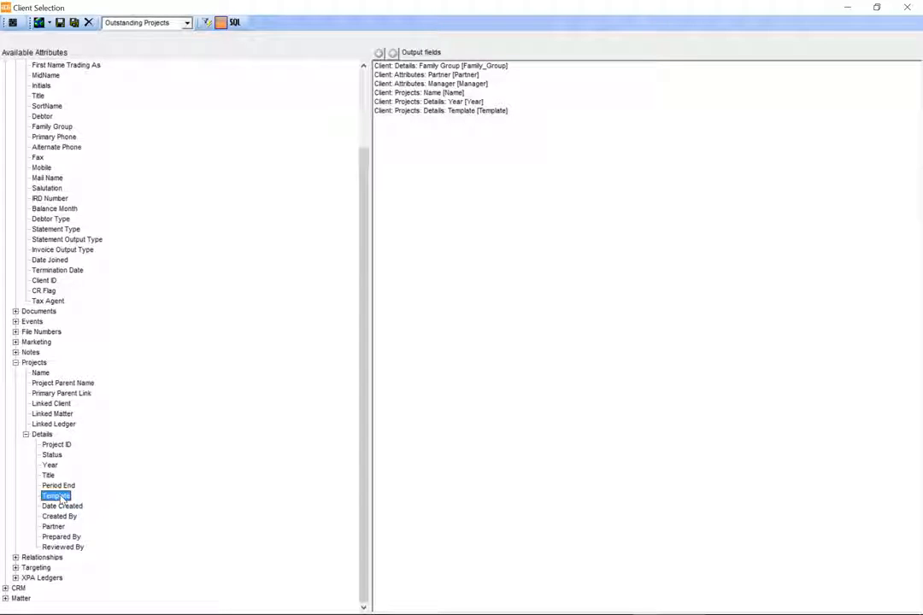
{"action": "double_click", "coordinate": [70, 537]}
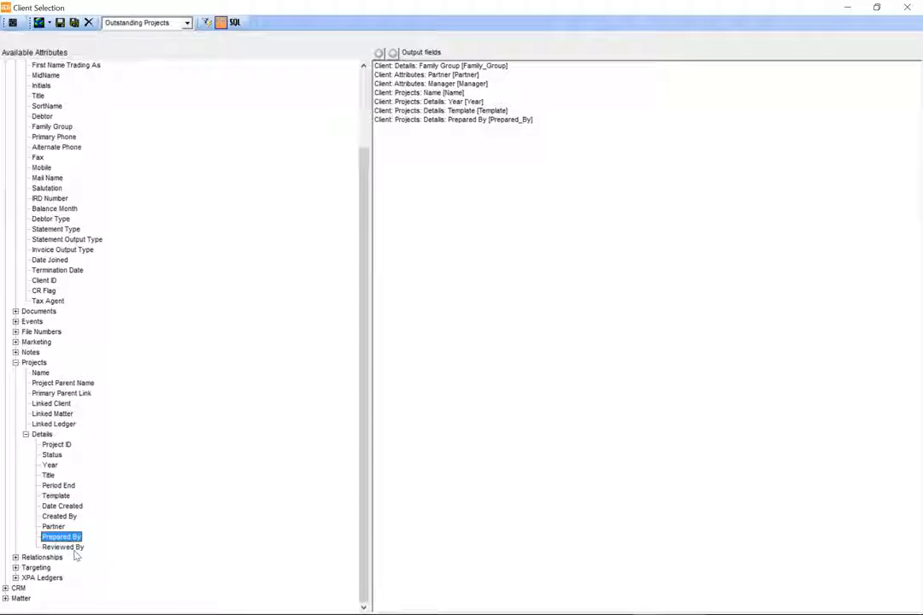
{"action": "double_click", "coordinate": [72, 548]}
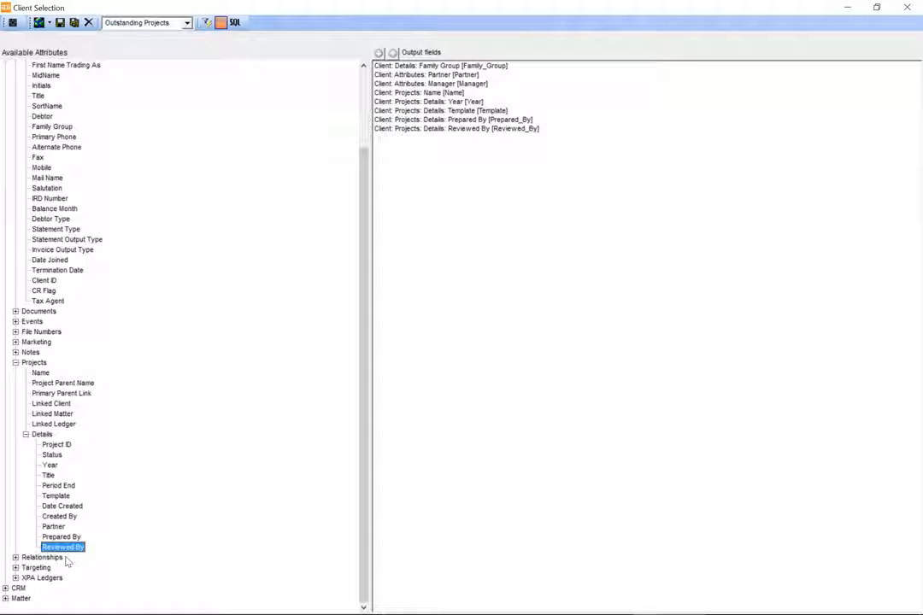
Add Status from the client's project details to the output fields, run the Outstanding Projects list and maximize its results
{"action": "left_click", "coordinate": [52, 456]}
{"action": "double_click", "coordinate": [52, 456]}
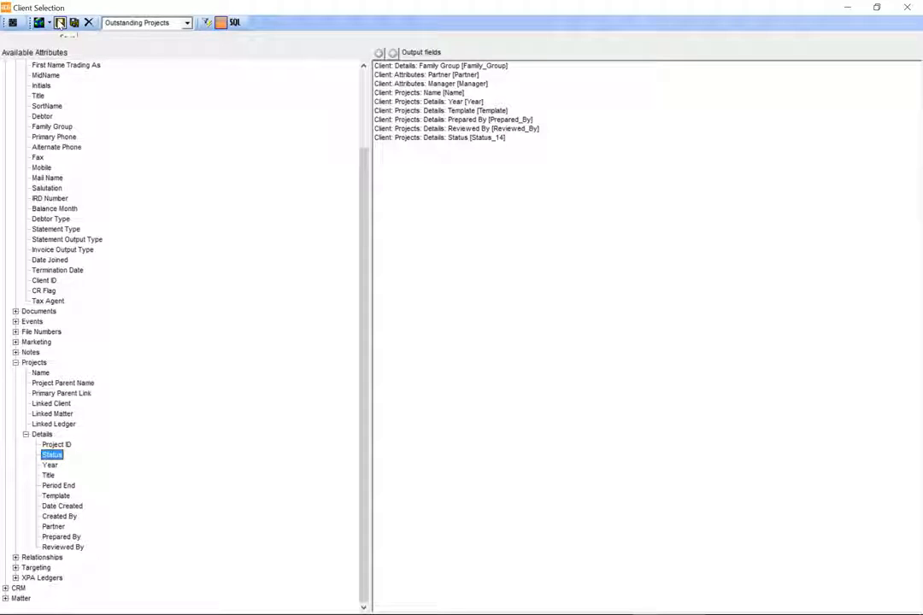
{"action": "left_click", "coordinate": [13, 23]}
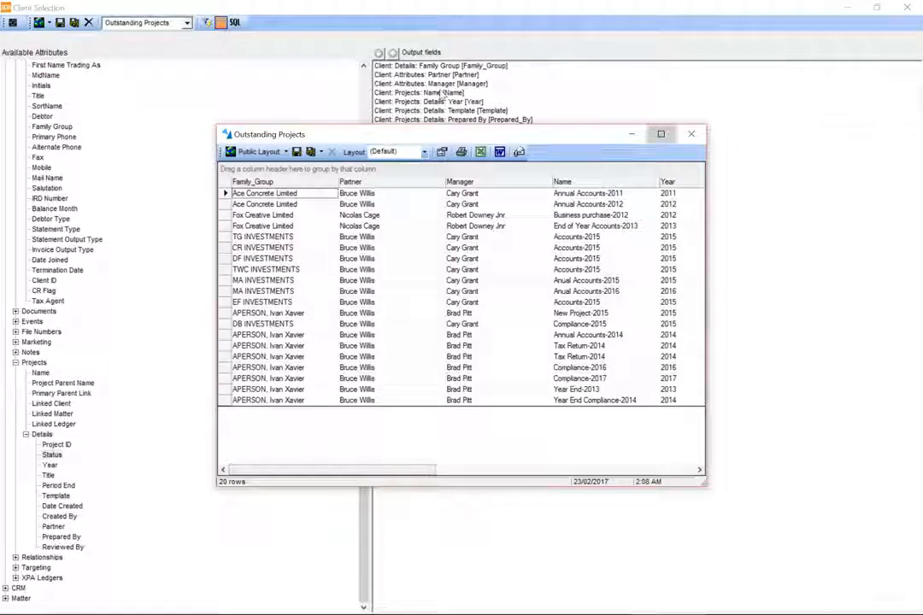
{"action": "left_click", "coordinate": [660, 134]}
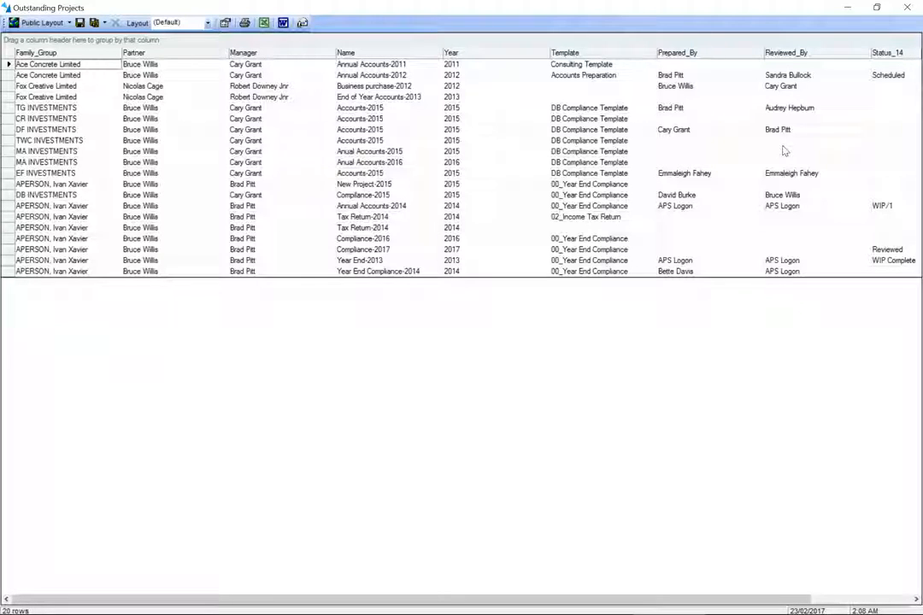
Sort the Outstanding Projects results in turn by Family_Group, Partner, Manager, Name and Year
{"action": "left_click", "coordinate": [89, 54]}
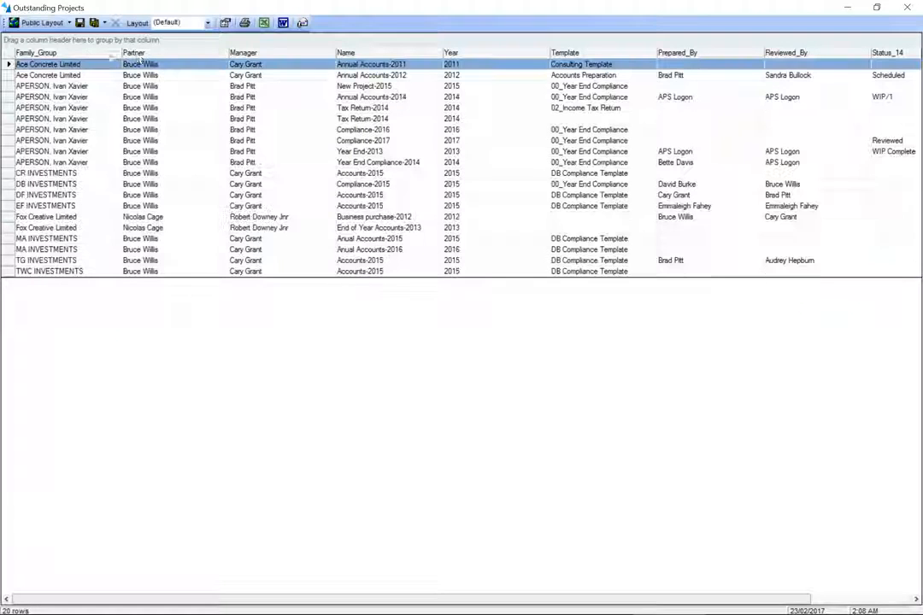
{"action": "left_click", "coordinate": [133, 53]}
{"action": "left_click", "coordinate": [270, 54]}
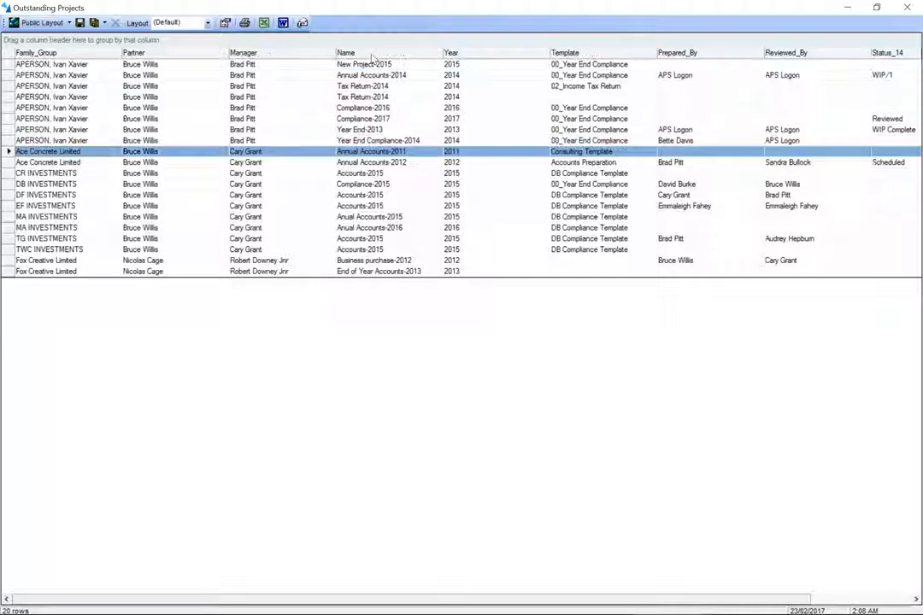
{"action": "left_click", "coordinate": [359, 53]}
{"action": "left_click", "coordinate": [462, 57]}
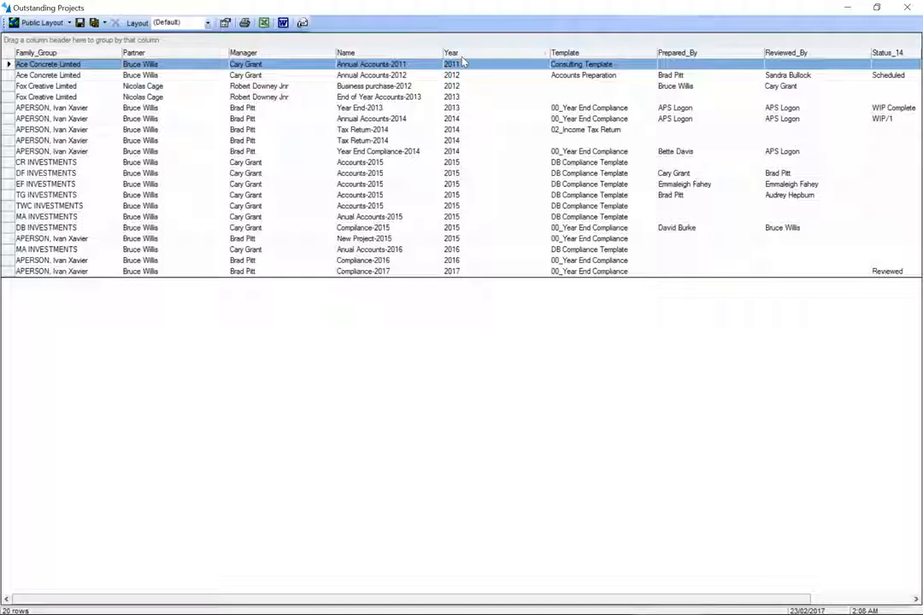
Export the Outstanding Projects results to Excel, discard the workbook without saving and close the results
{"action": "left_click", "coordinate": [264, 23]}
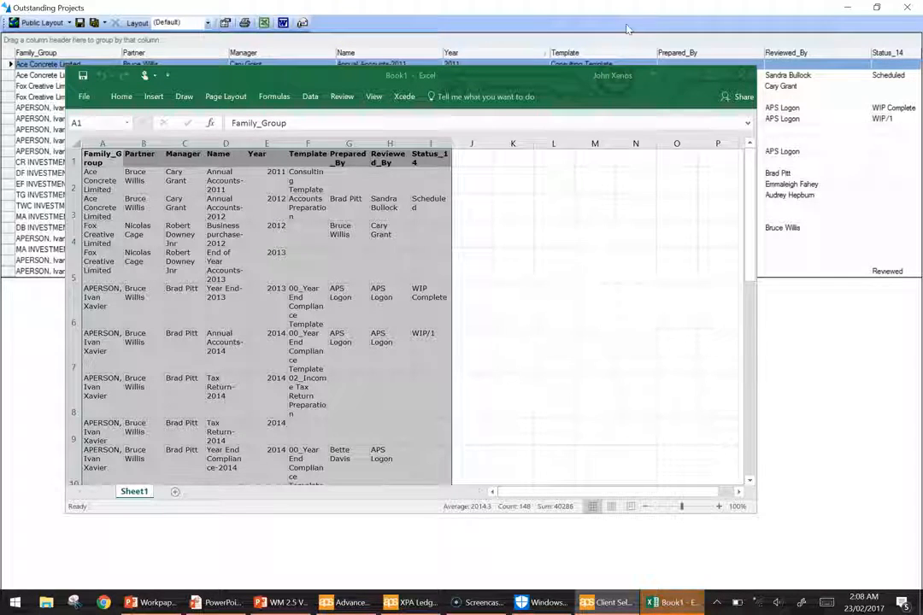
{"action": "left_click", "coordinate": [743, 76]}
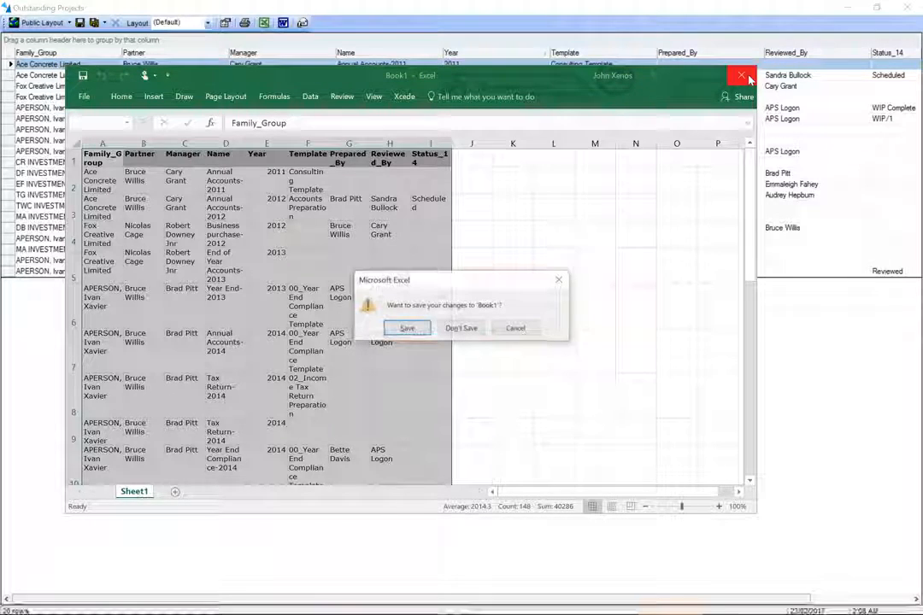
{"action": "key", "text": "n"}
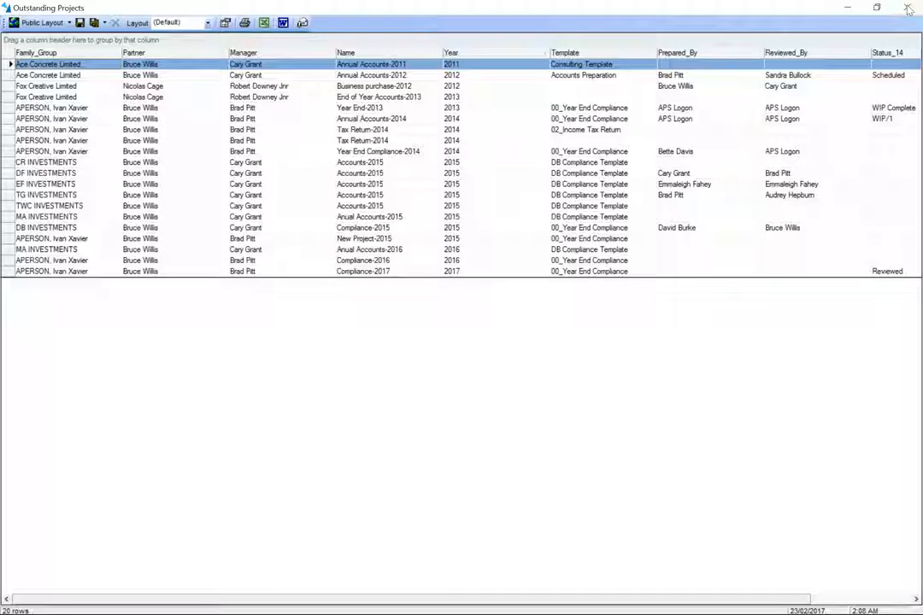
{"action": "left_click", "coordinate": [908, 8]}
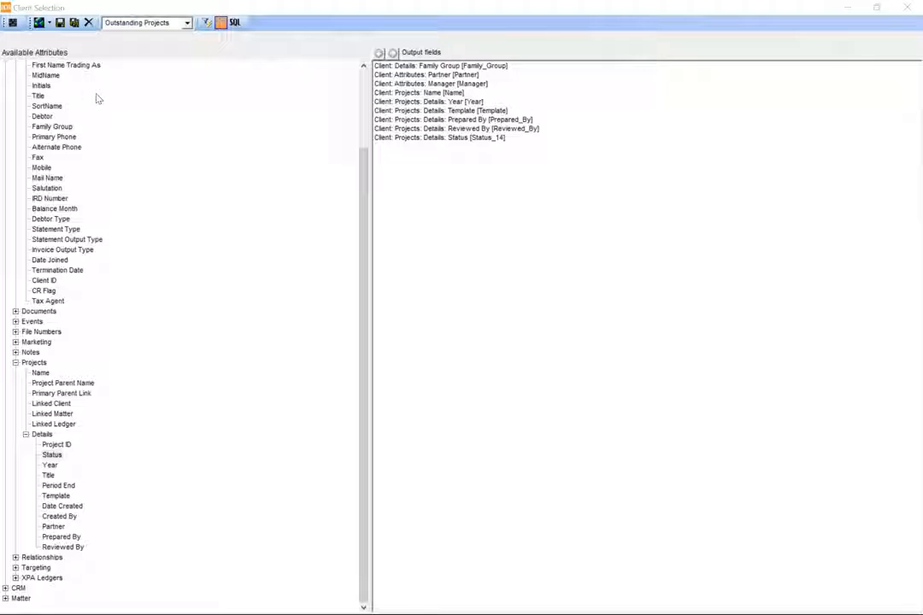
Display the options for saving the selection in the public or private list and dismiss them
{"action": "left_click", "coordinate": [50, 26]}
{"action": "left_click", "coordinate": [50, 26]}
{"action": "left_click", "coordinate": [49, 25]}
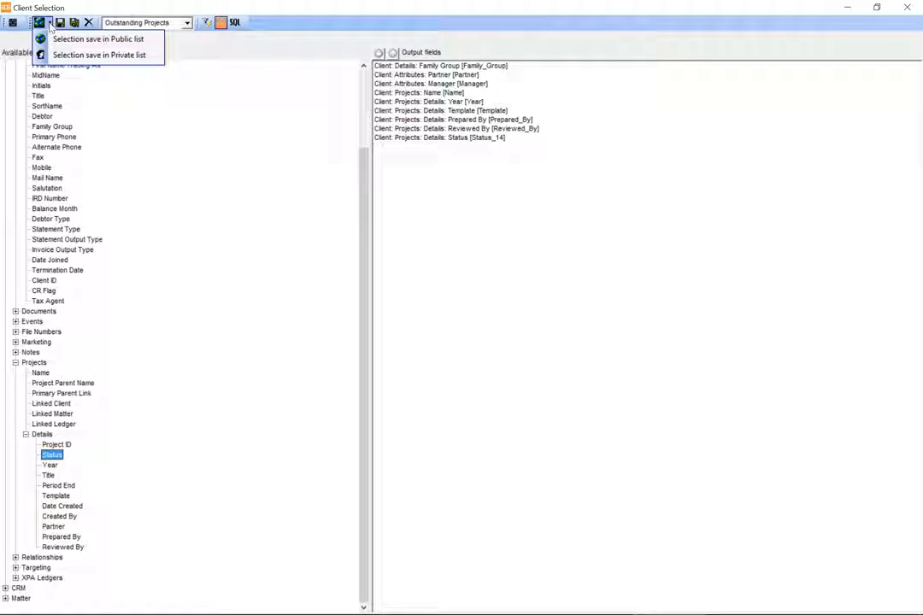
{"action": "left_click", "coordinate": [231, 140]}
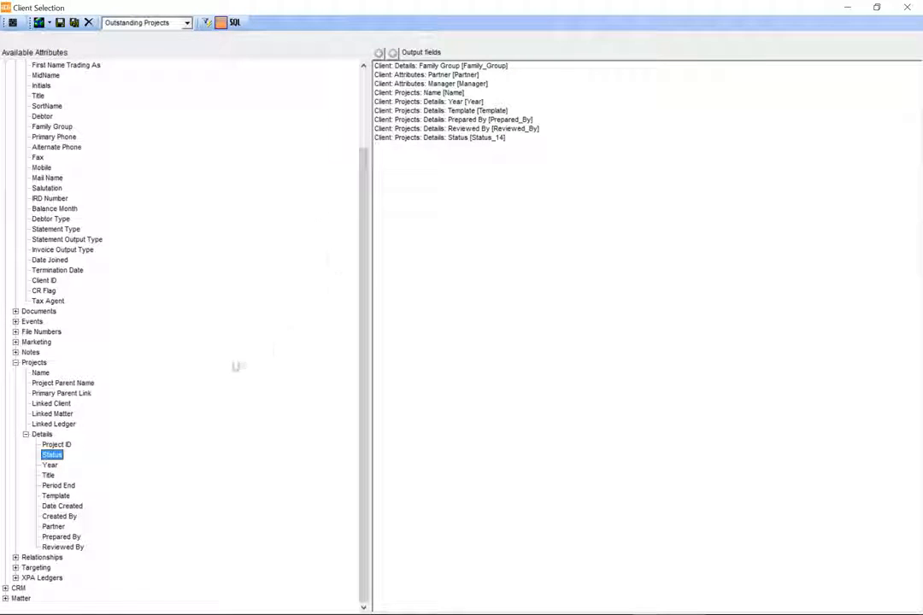
Add a filter requiring the client's project Prepared By to be APS Logon, and preview the filtered Outstanding Projects list
{"action": "left_click", "coordinate": [206, 23]}
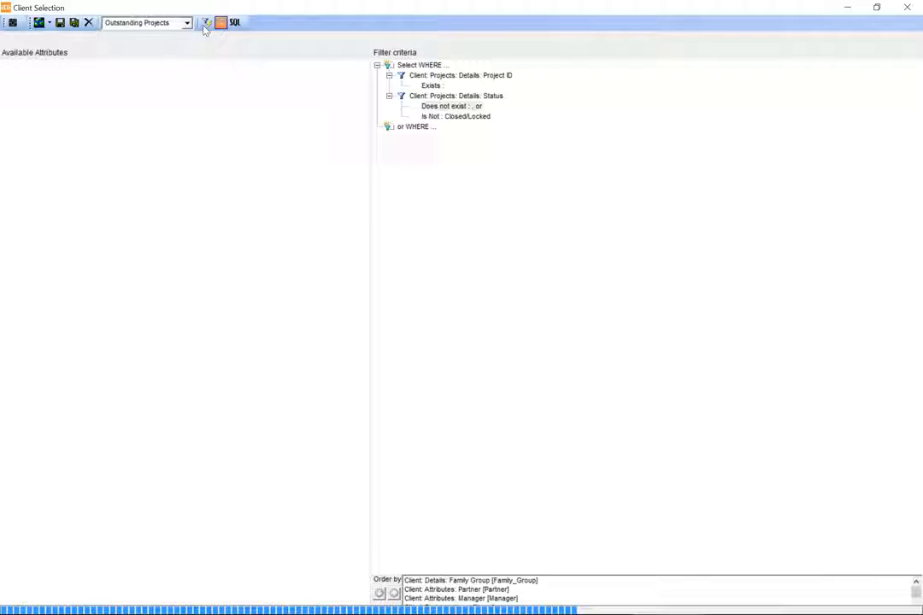
{"action": "left_click", "coordinate": [6, 65]}
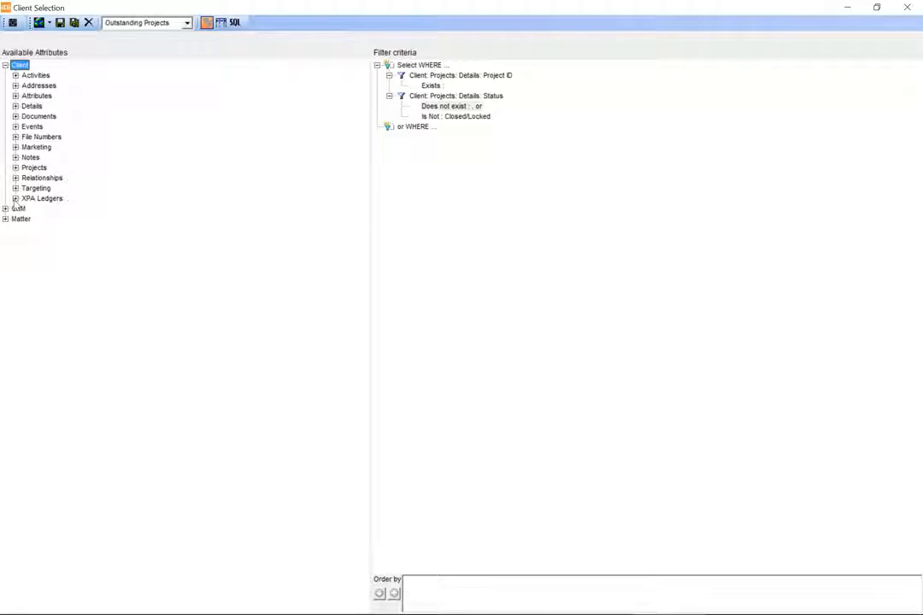
{"action": "left_click", "coordinate": [15, 199]}
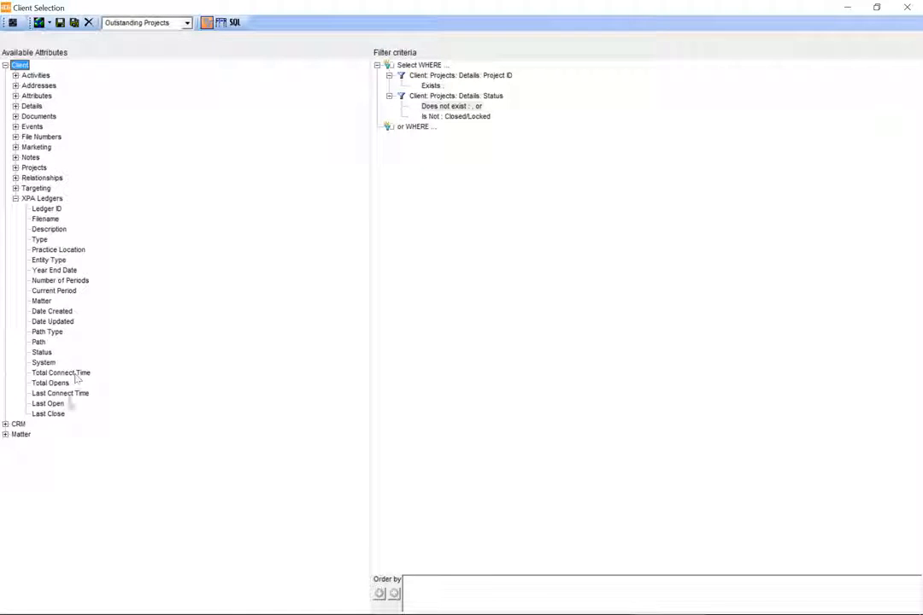
{"action": "left_click", "coordinate": [14, 167]}
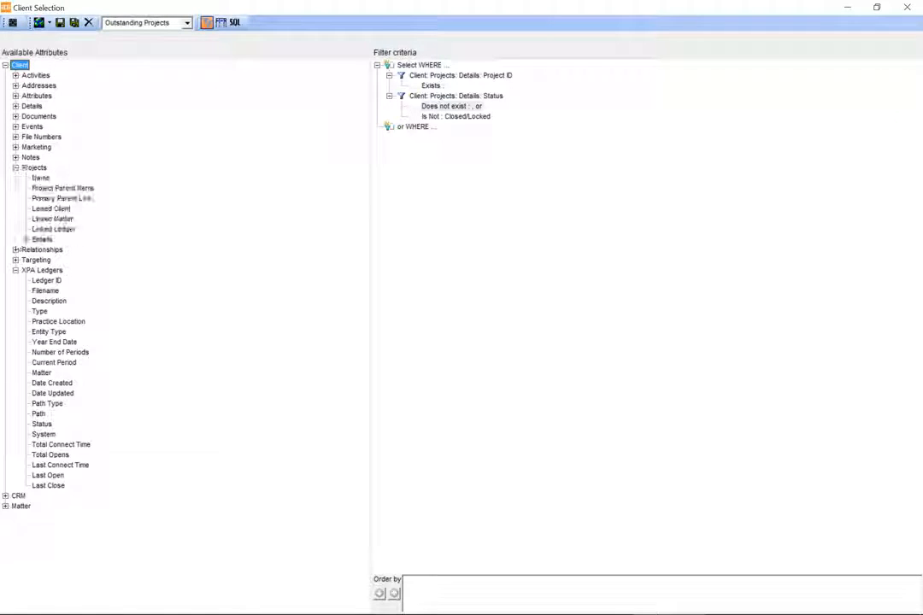
{"action": "left_click", "coordinate": [25, 239]}
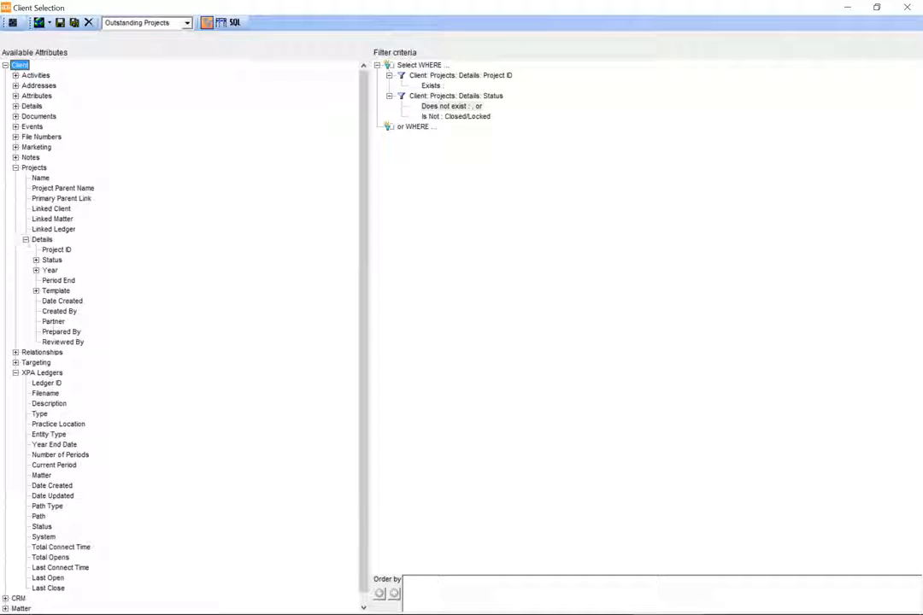
{"action": "double_click", "coordinate": [72, 332]}
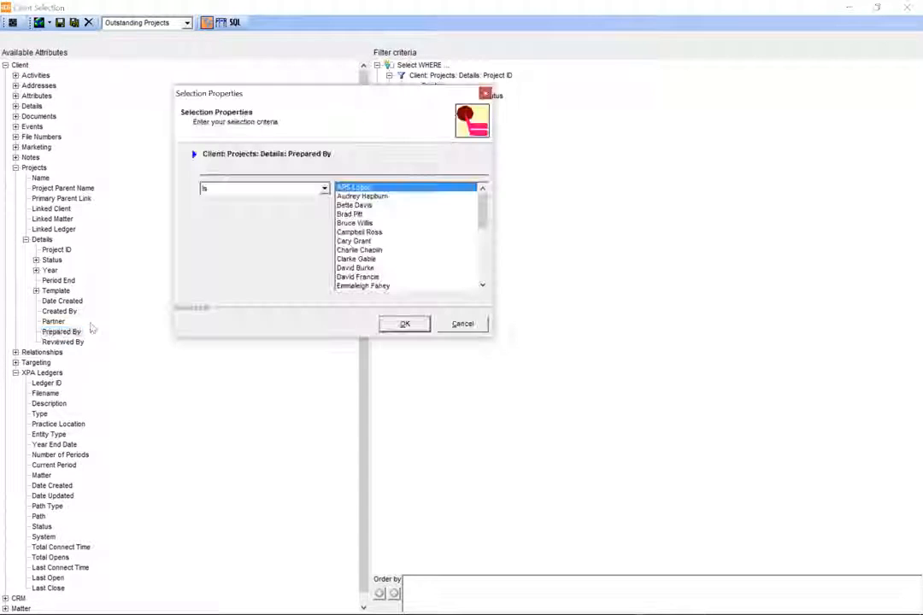
{"action": "key", "text": "Return"}
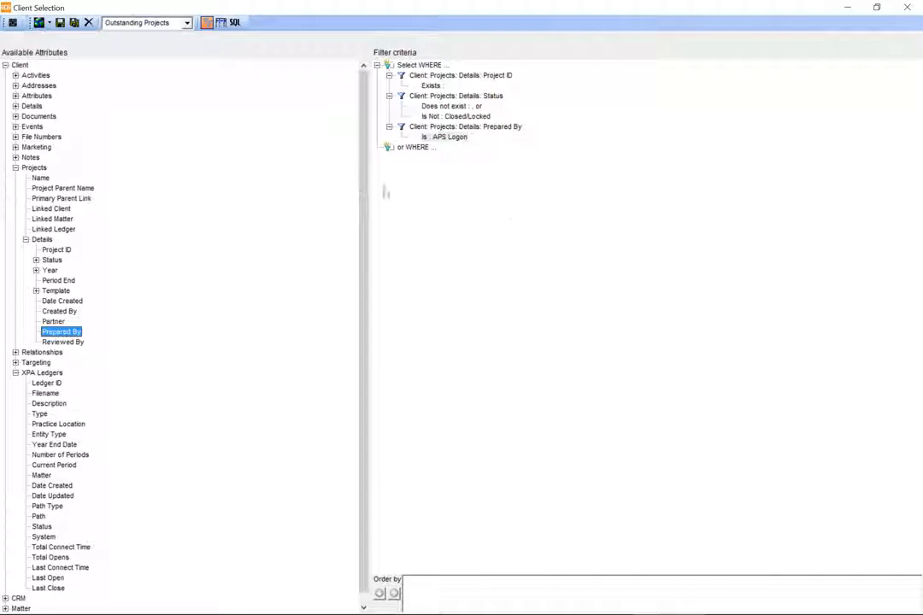
{"action": "left_click", "coordinate": [13, 23]}
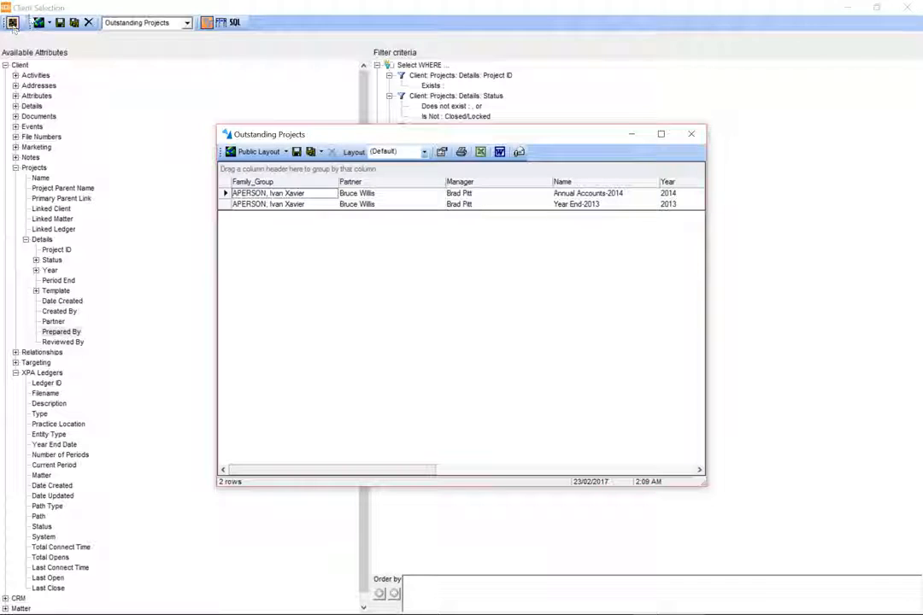
{"action": "left_click", "coordinate": [692, 134]}
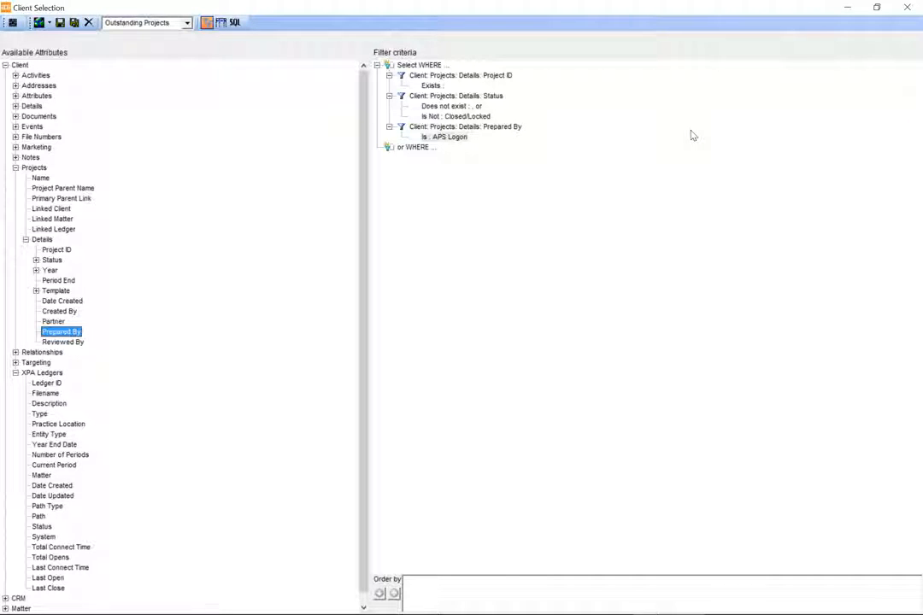
{"action": "key", "text": "alt+Tab"}
{"action": "key", "text": "alt+Tab"}
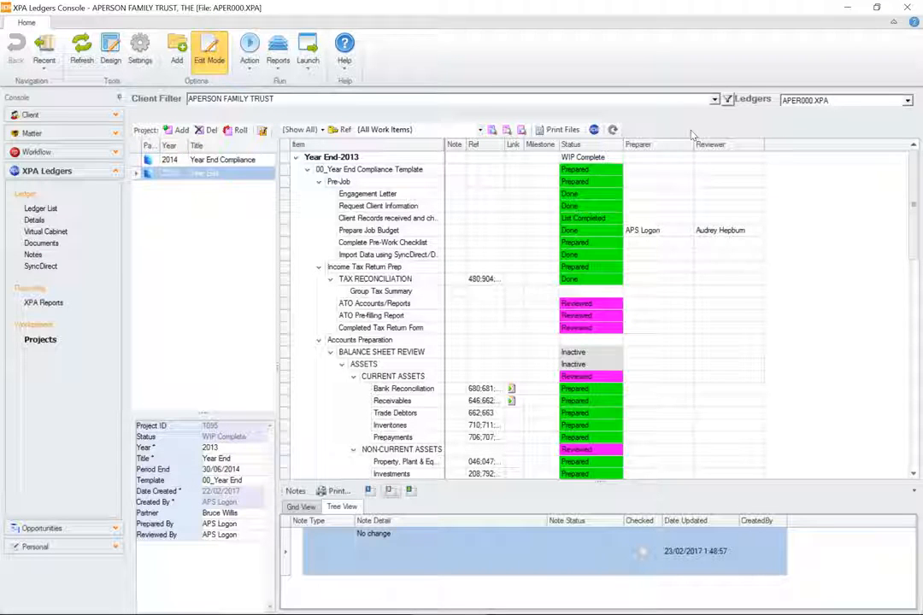
{"action": "key", "text": "alt+Tab"}
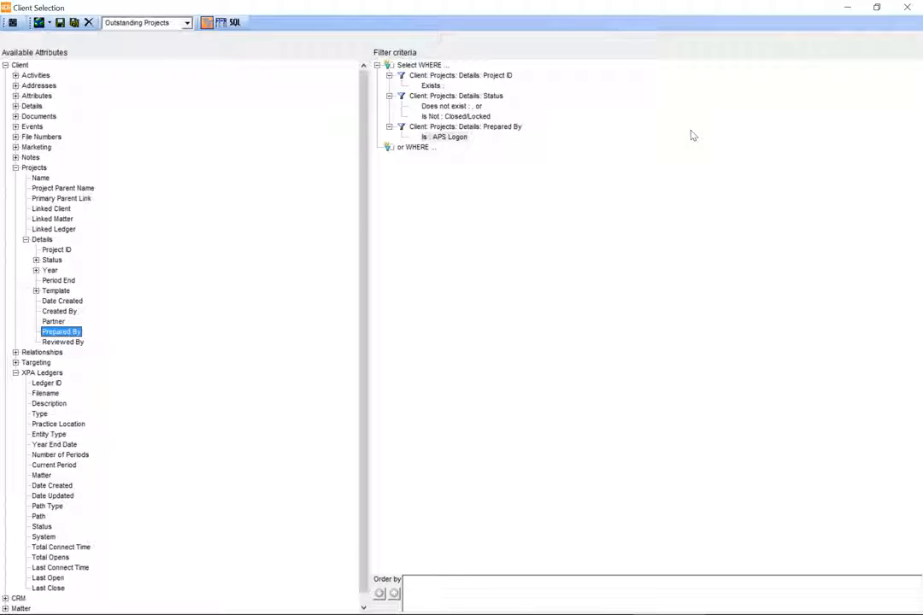